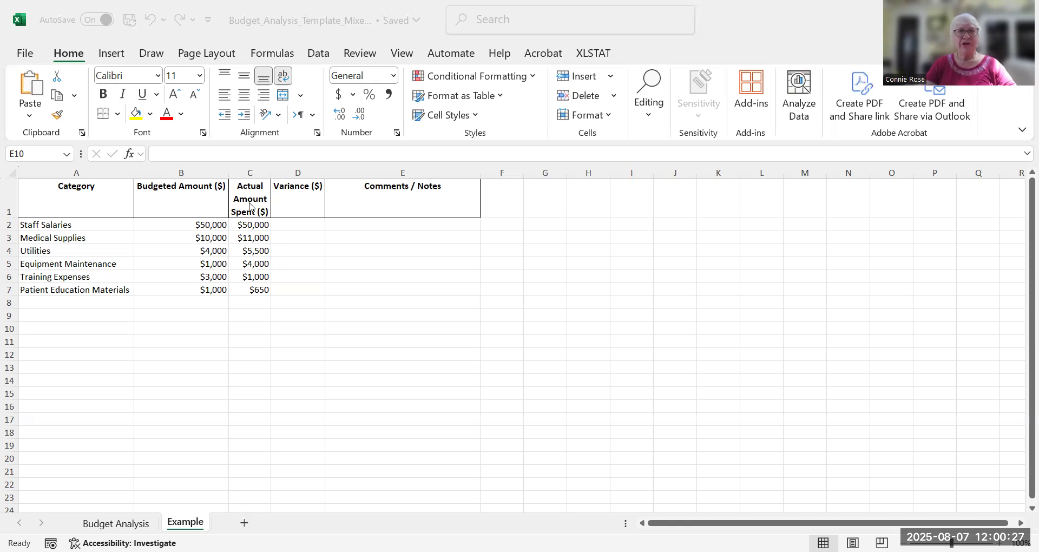
Enter the formula =C2-B2 in the Variance cell for Staff Salaries to subtract the budgeted amount from the actual amount
{"action": "left_click", "coordinate": [297, 225]}
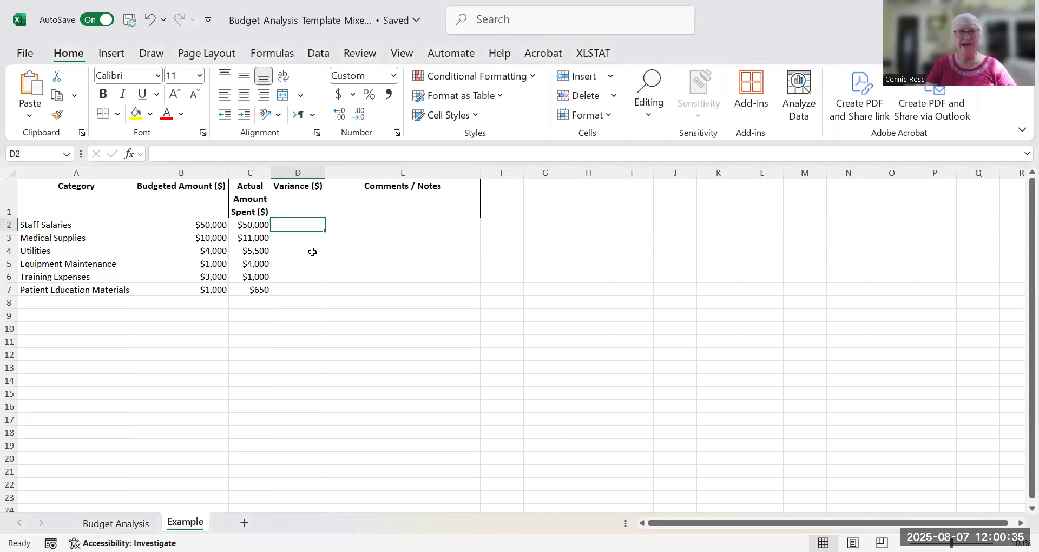
{"action": "type", "text": "="}
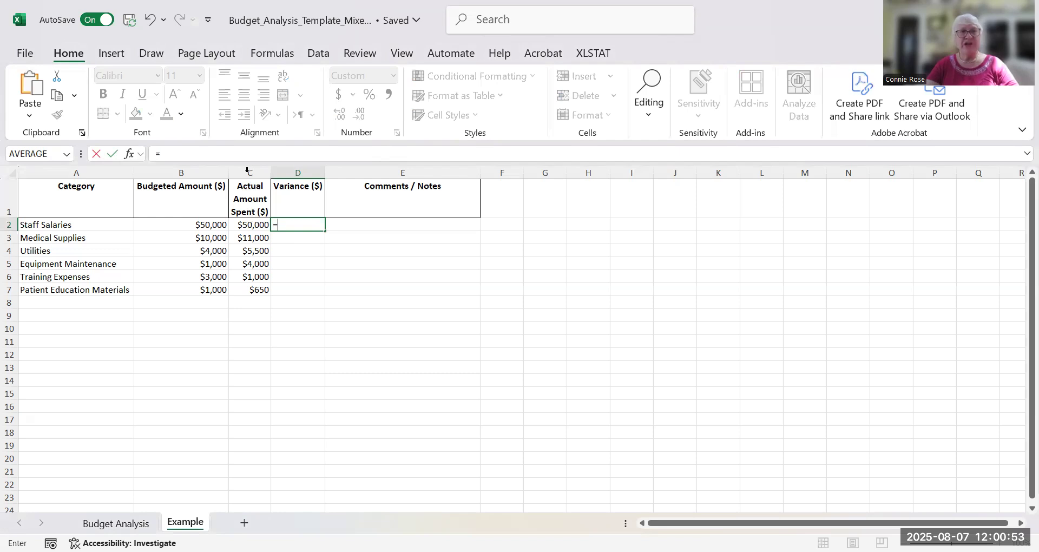
{"action": "left_click", "coordinate": [252, 224]}
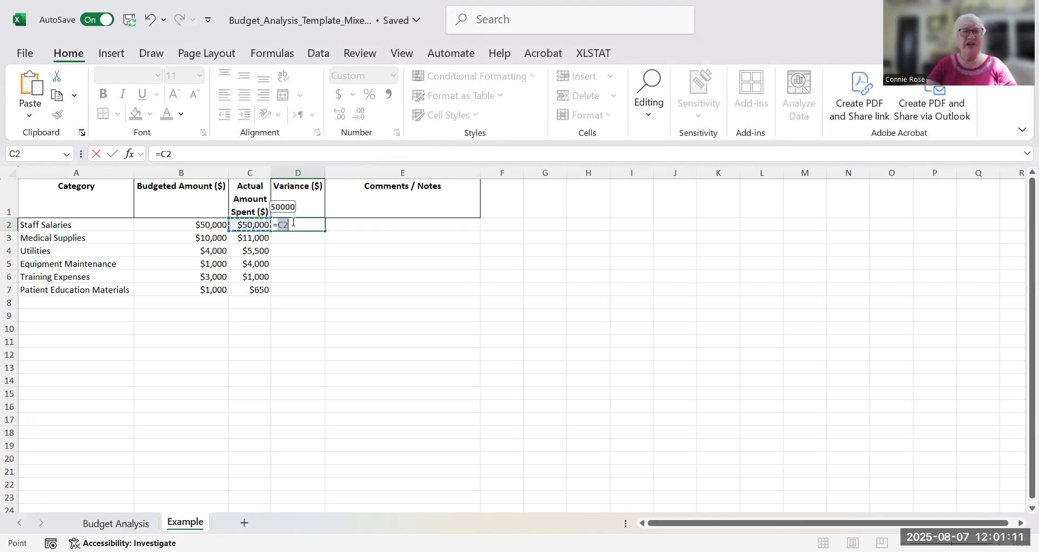
{"action": "left_click", "coordinate": [293, 222]}
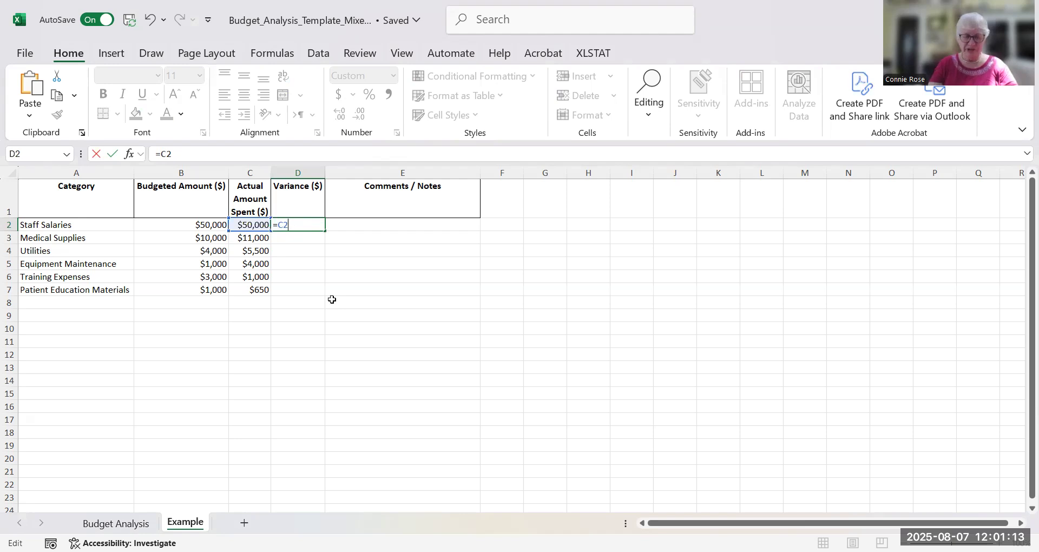
{"action": "type", "text": "-"}
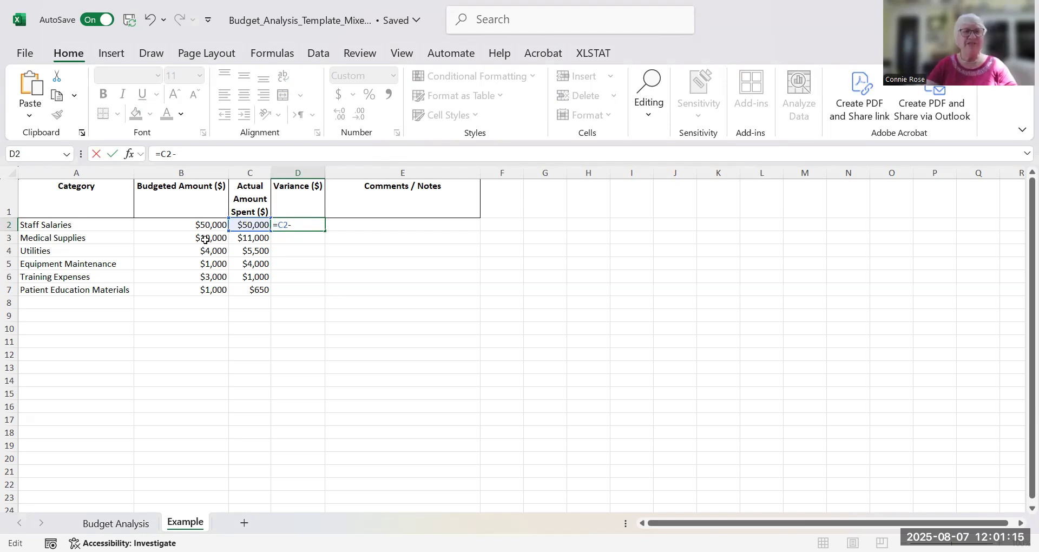
{"action": "left_click", "coordinate": [212, 227]}
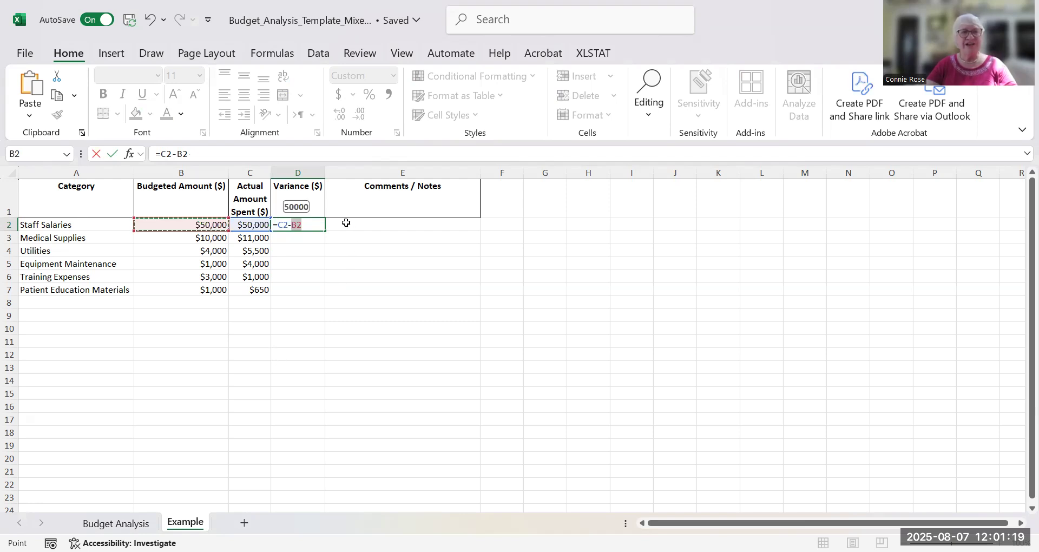
{"action": "left_click", "coordinate": [341, 224]}
{"action": "left_click", "coordinate": [309, 225]}
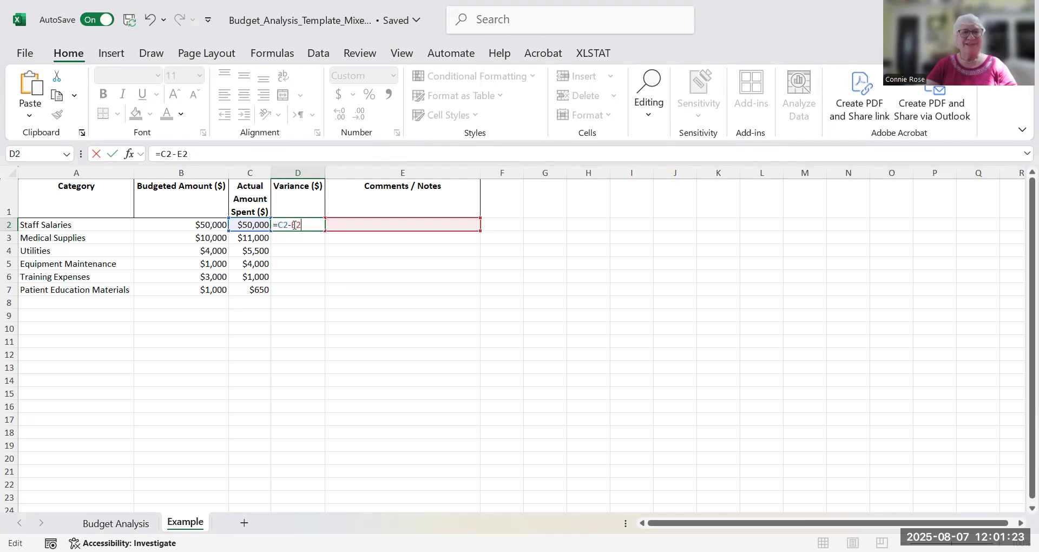
{"action": "key", "text": "shift+Left"}
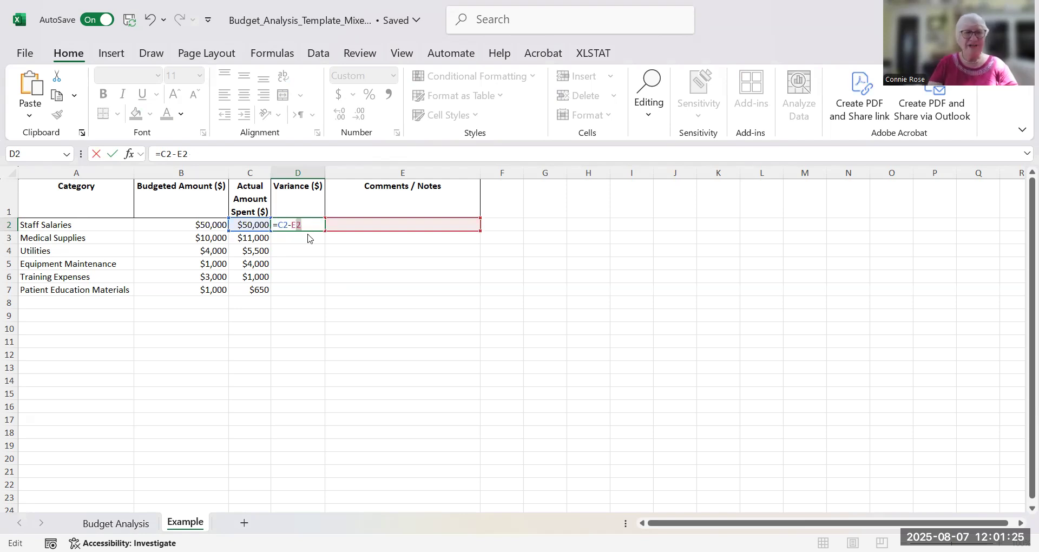
{"action": "left_click", "coordinate": [209, 224]}
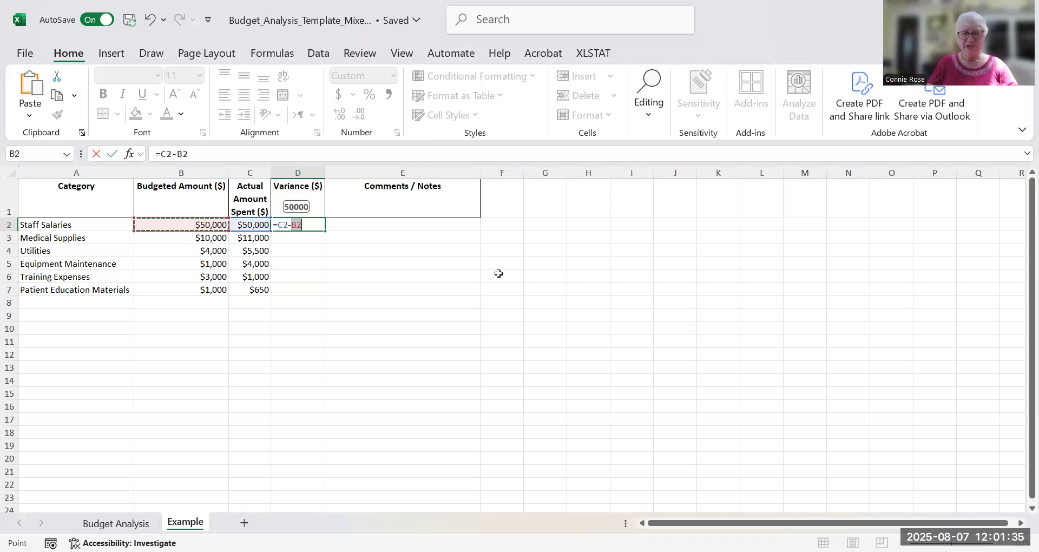
{"action": "key", "text": "Return"}
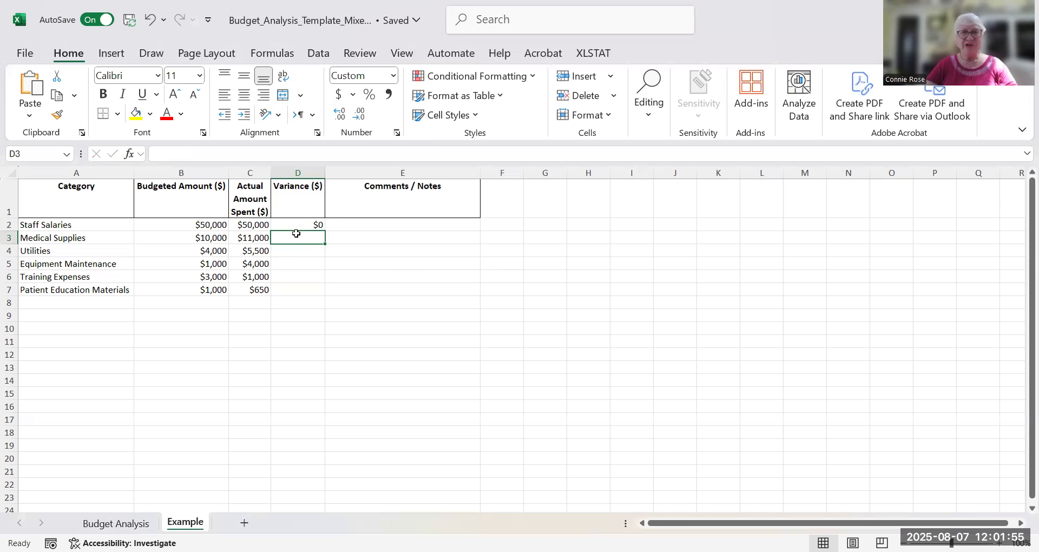
Fill the Staff Salaries variance formula down through Patient Education Materials, covering D2 to D7
{"action": "left_click", "coordinate": [317, 225]}
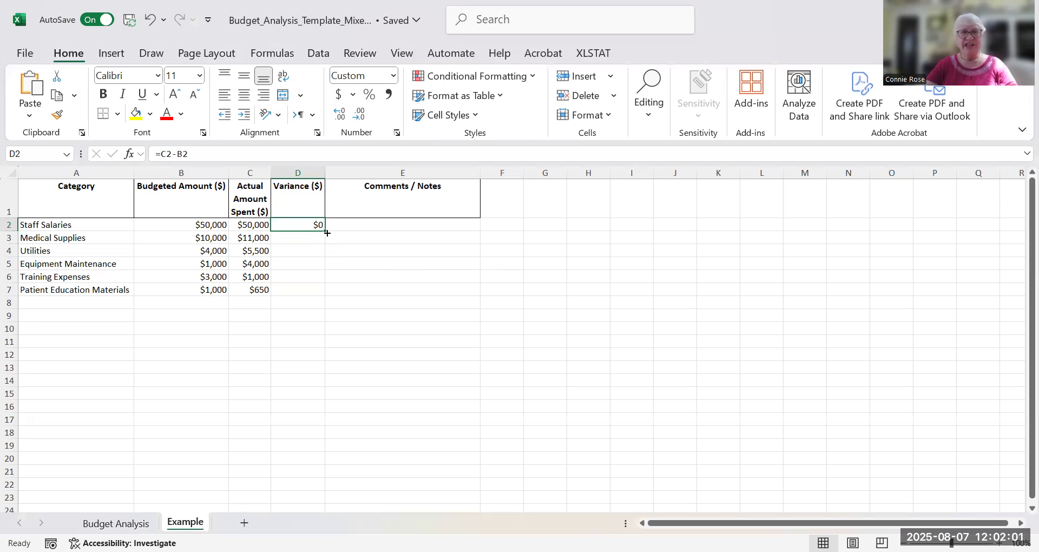
{"action": "left_click_drag", "start_coordinate": [325, 230], "coordinate": [324, 286]}
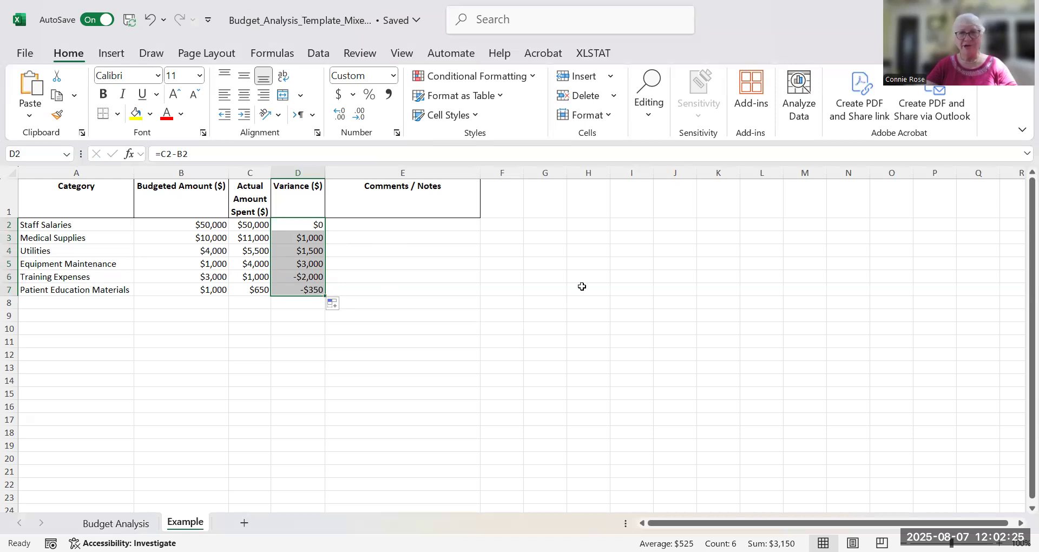
{"action": "left_click", "coordinate": [410, 273]}
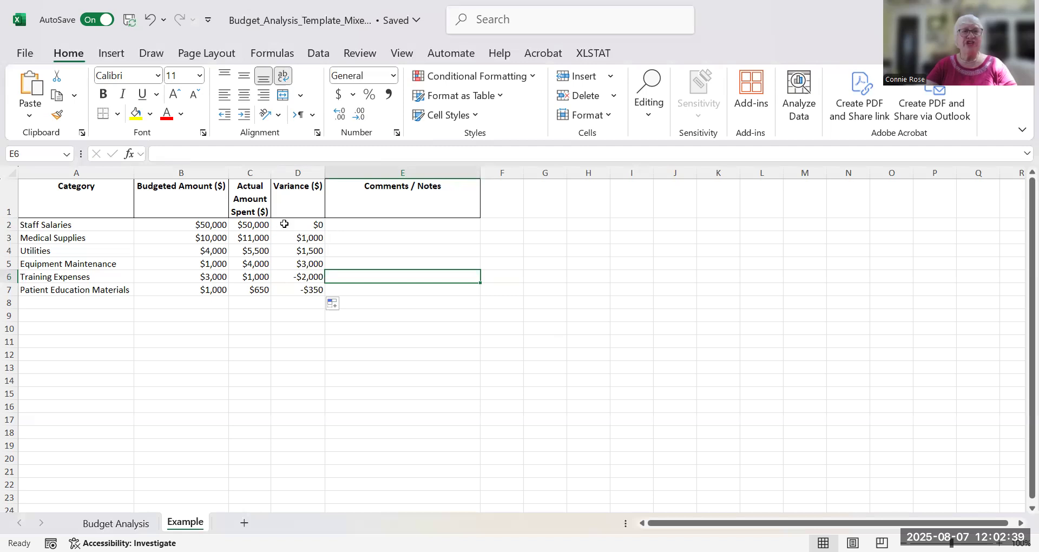
Start a new conditional formatting rule on variances D2:D7 for only cells that contain a cell value greater than 0
{"action": "left_click_drag", "start_coordinate": [282, 226], "coordinate": [316, 291]}
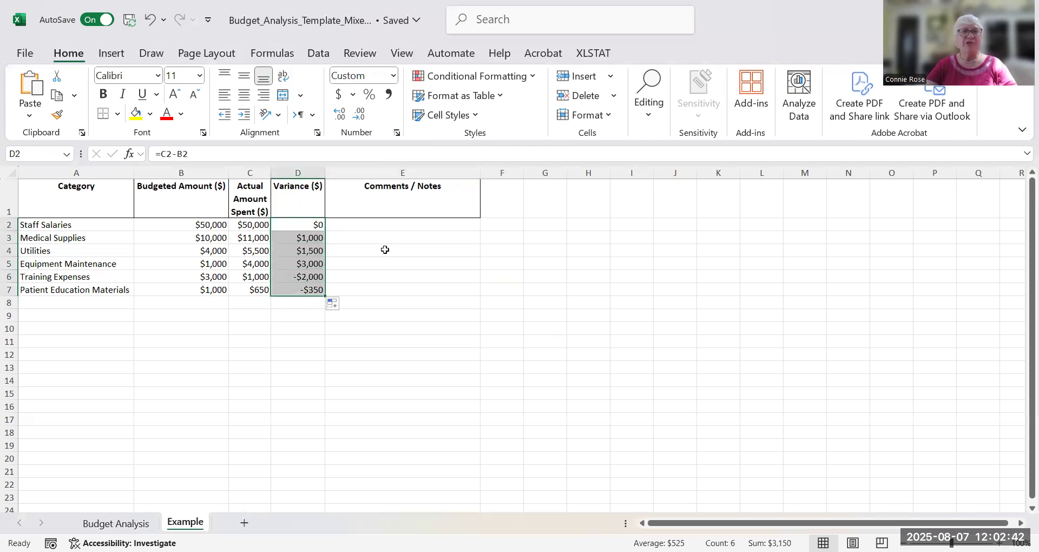
{"action": "left_click", "coordinate": [534, 79]}
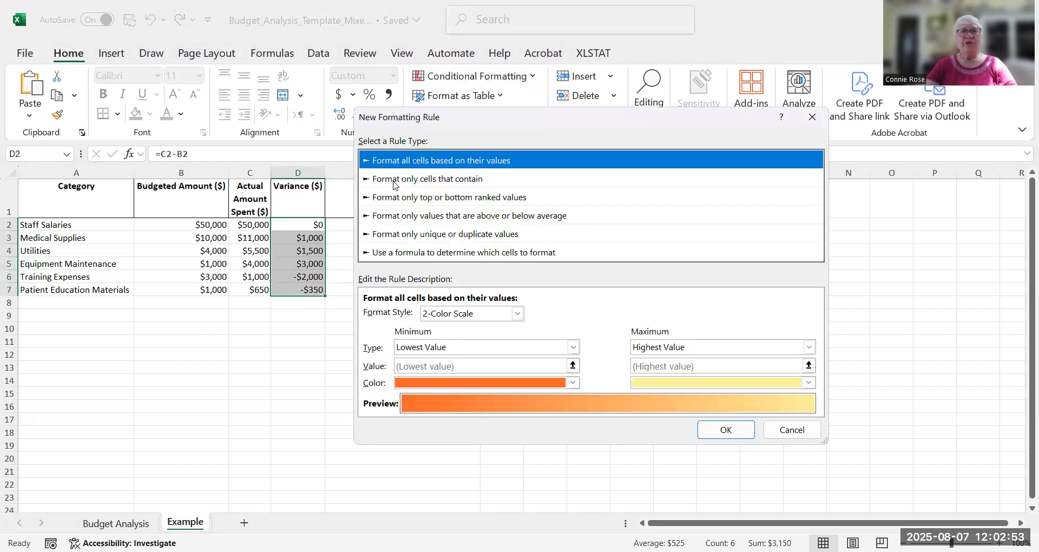
{"action": "left_click", "coordinate": [394, 180]}
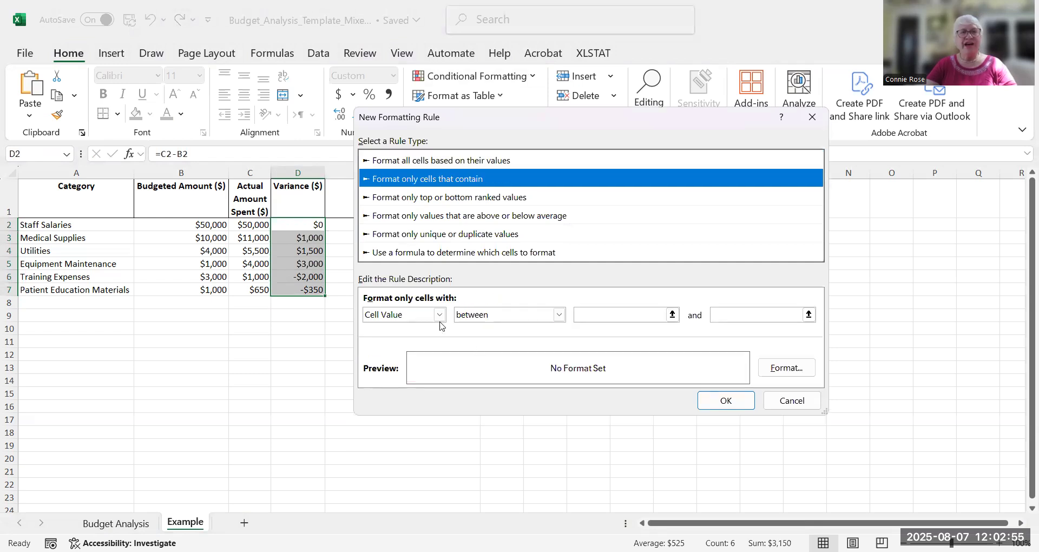
{"action": "left_click", "coordinate": [560, 315]}
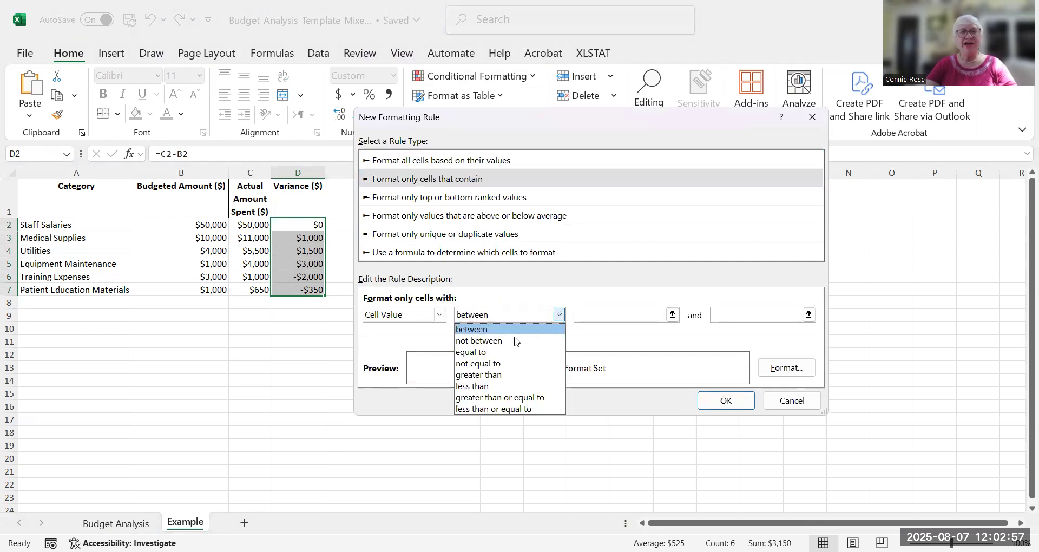
{"action": "left_click", "coordinate": [494, 377]}
{"action": "left_click", "coordinate": [593, 315]}
{"action": "type", "text": "0"}
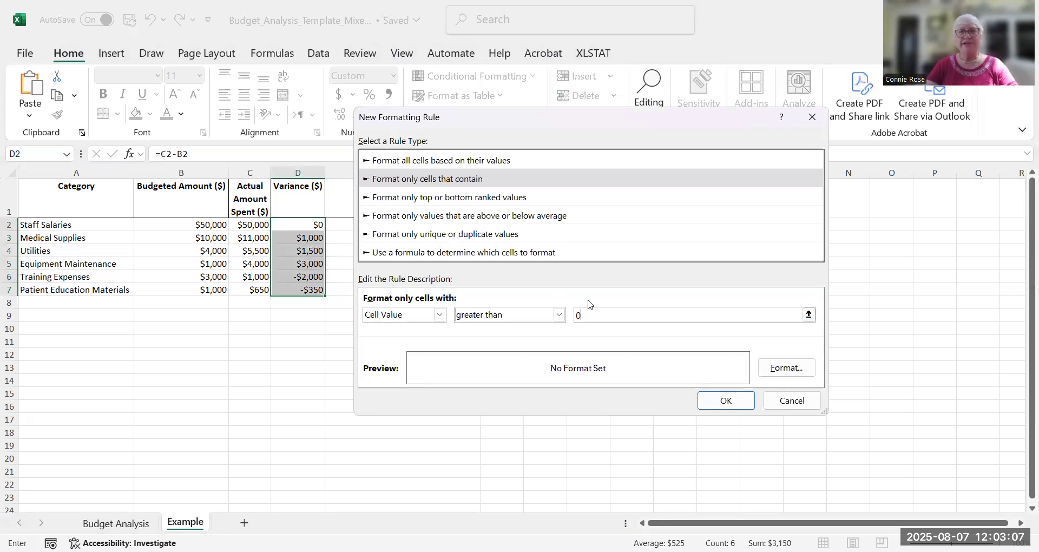
Give the greater-than-0 rule a light red background fill and apply it to the variance cells
{"action": "left_click", "coordinate": [769, 369]}
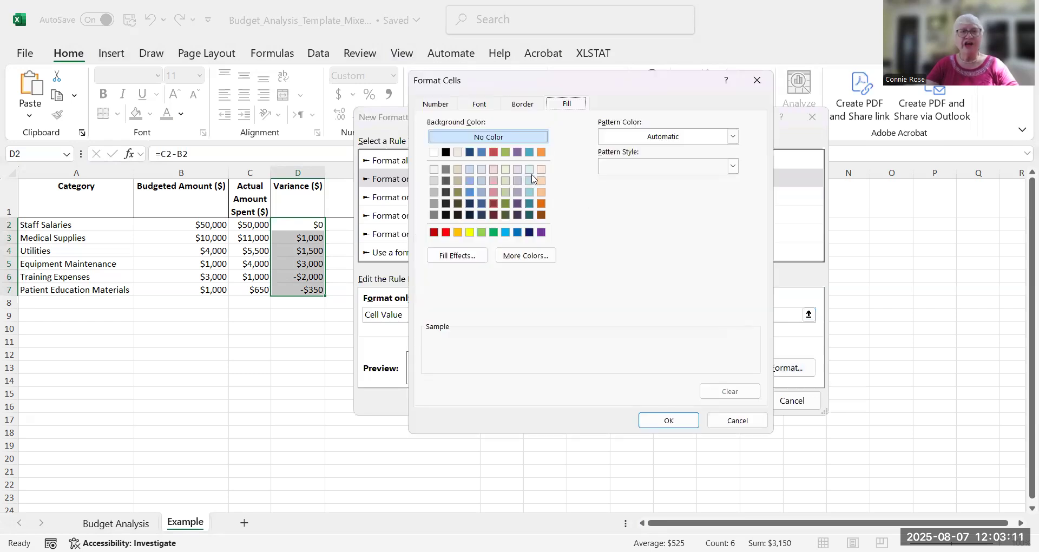
{"action": "left_click", "coordinate": [494, 169]}
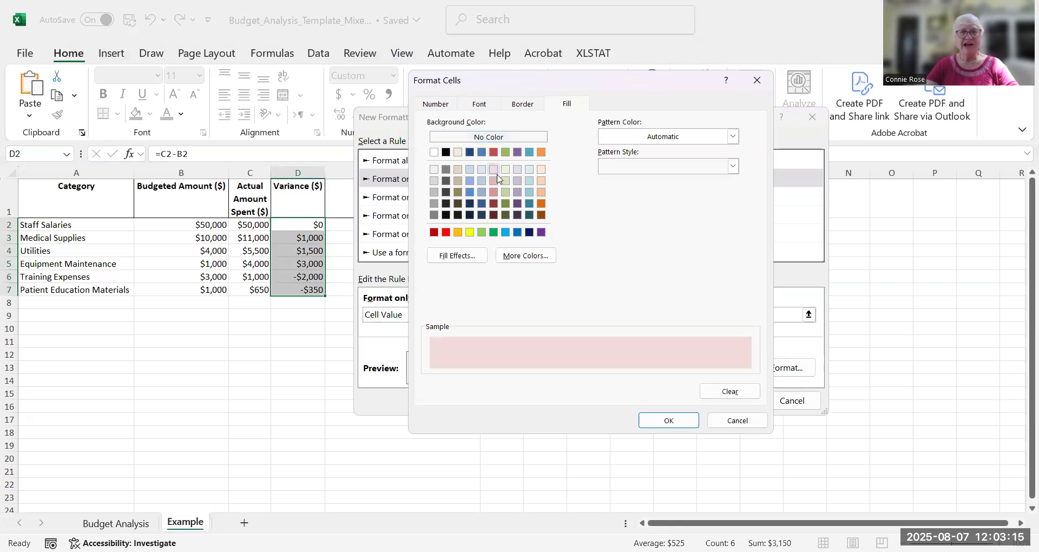
{"action": "left_click", "coordinate": [669, 421]}
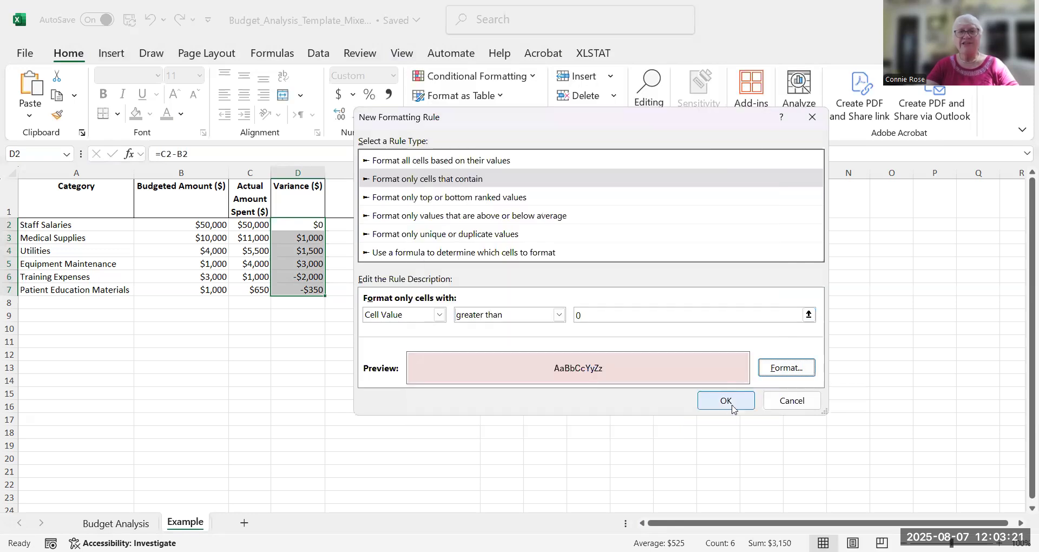
{"action": "left_click", "coordinate": [730, 402]}
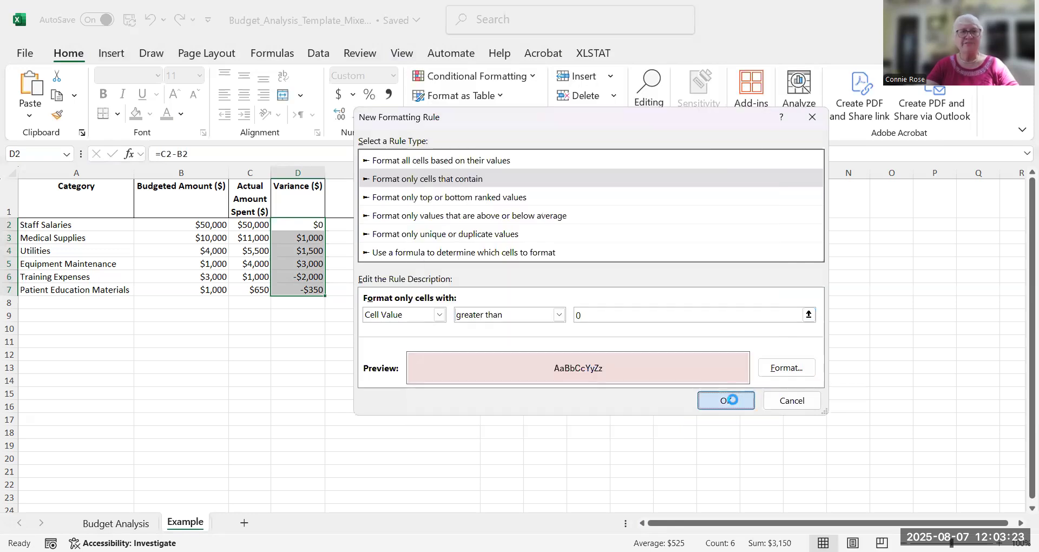
{"action": "left_click", "coordinate": [492, 302]}
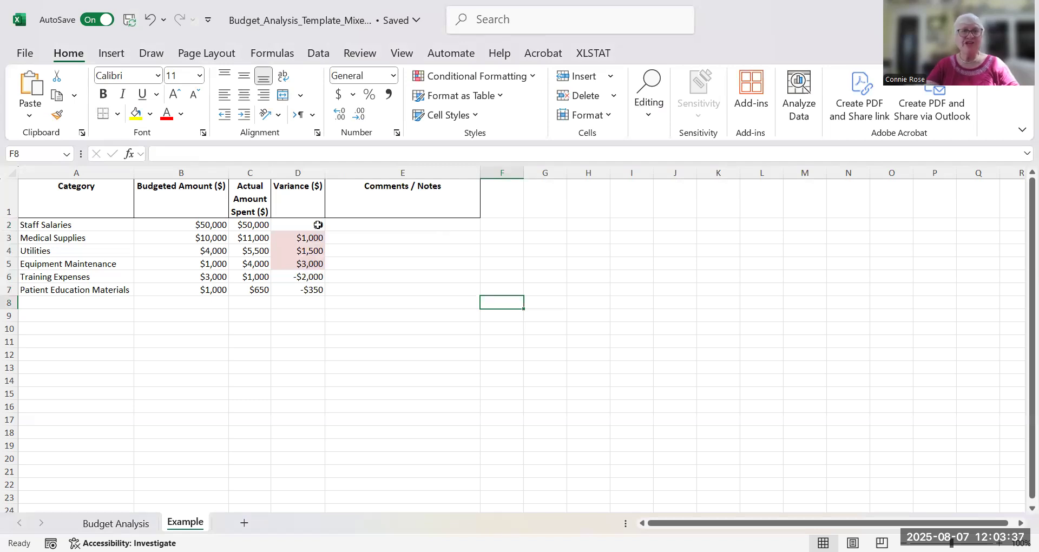
Start another conditional formatting rule on D2:D7 for only cells that contain a cell value less than 0
{"action": "left_click_drag", "start_coordinate": [282, 223], "coordinate": [309, 288]}
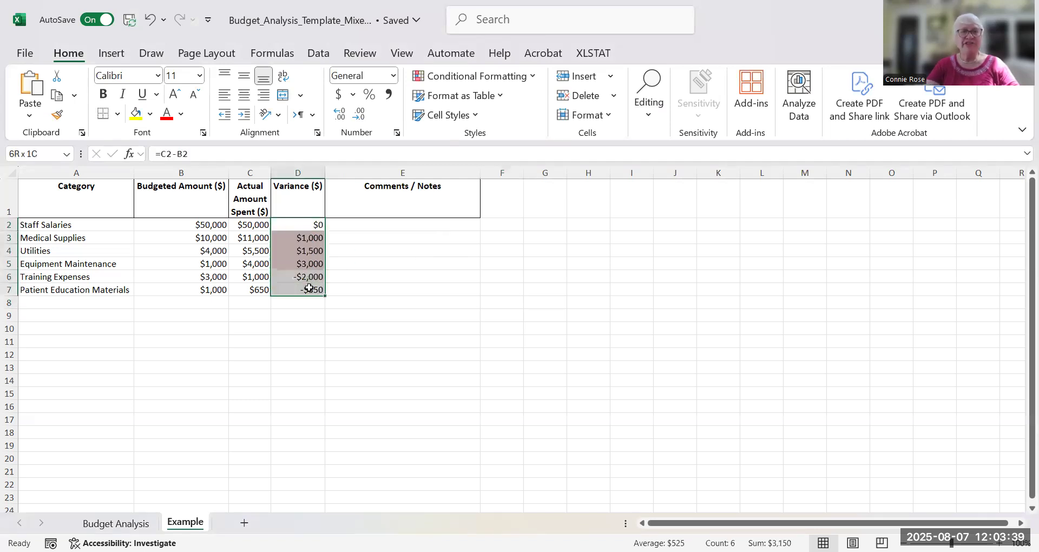
{"action": "left_click", "coordinate": [533, 79]}
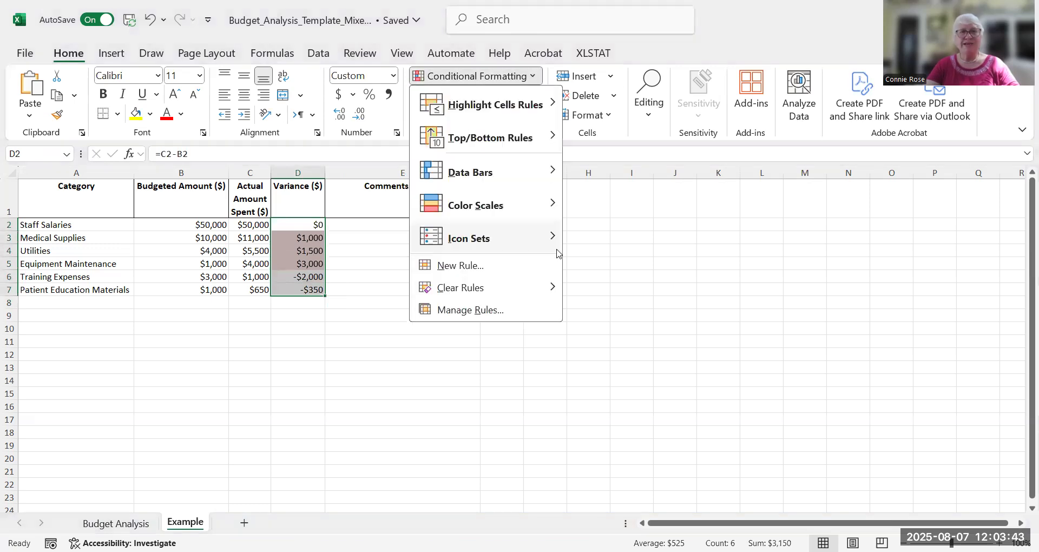
{"action": "left_click", "coordinate": [454, 278]}
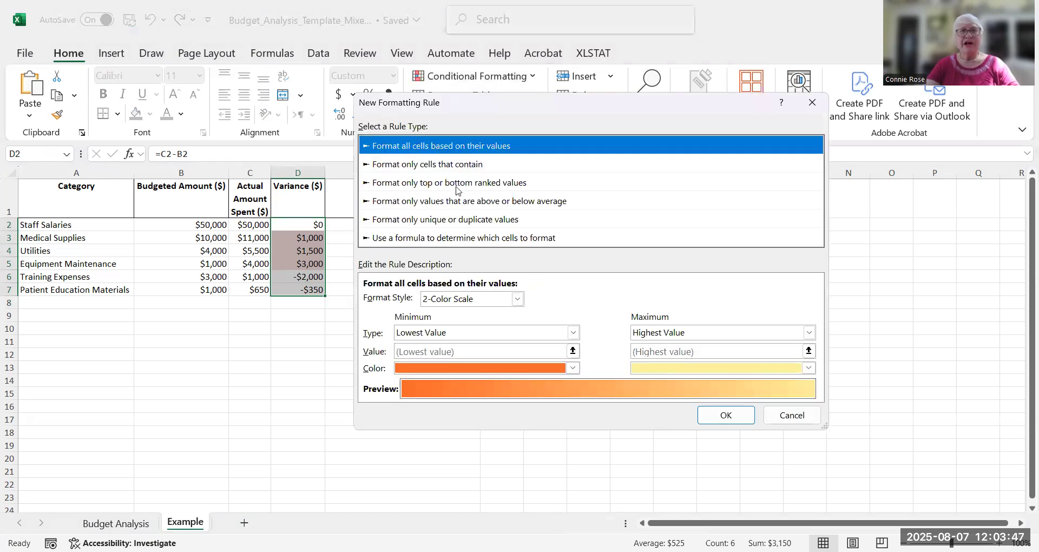
{"action": "key", "text": "Down"}
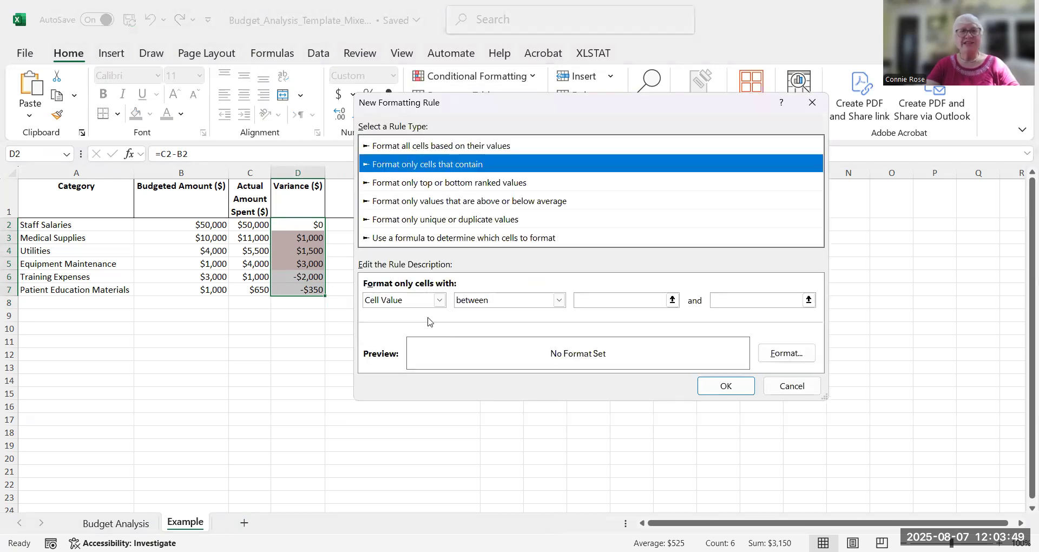
{"action": "left_click", "coordinate": [559, 301]}
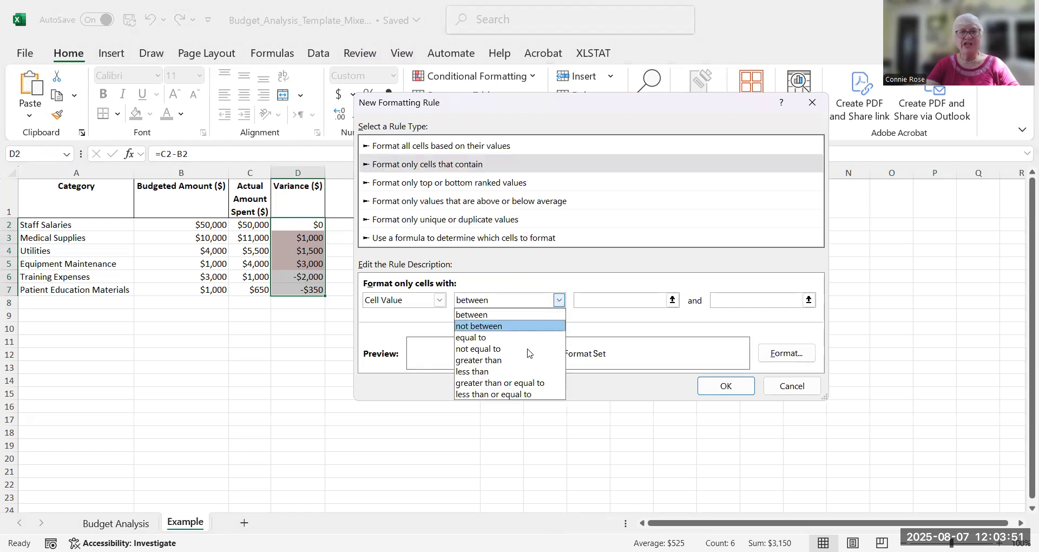
{"action": "left_click", "coordinate": [544, 371]}
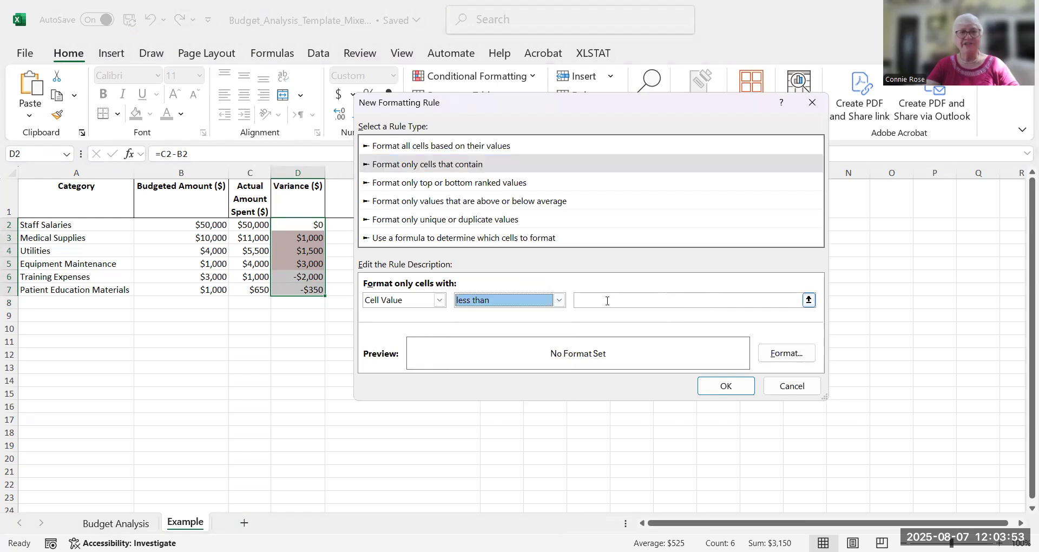
{"action": "left_click", "coordinate": [582, 299]}
{"action": "type", "text": "0"}
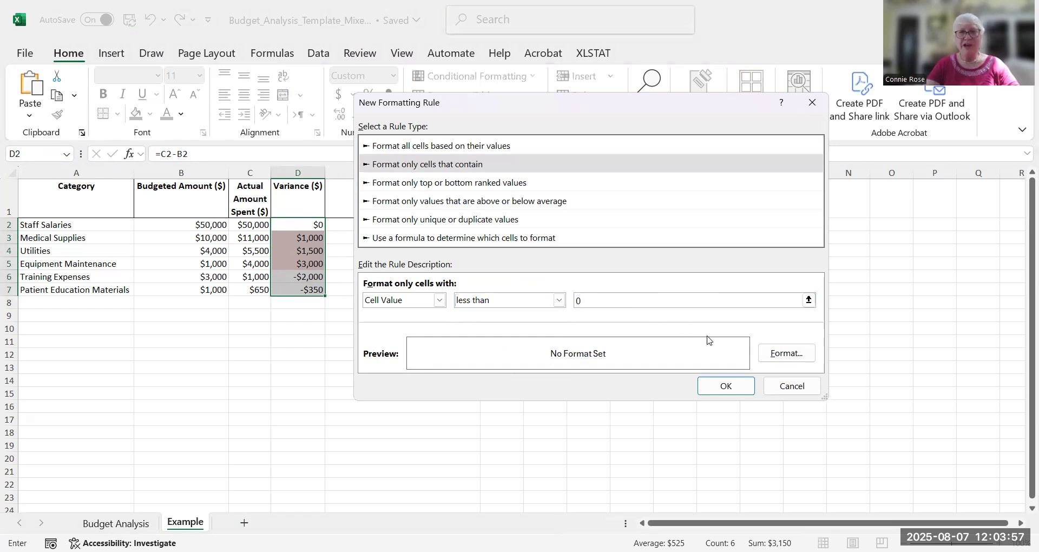
Give the less-than-0 rule a light green background fill and apply it to the variance cells
{"action": "left_click", "coordinate": [786, 354]}
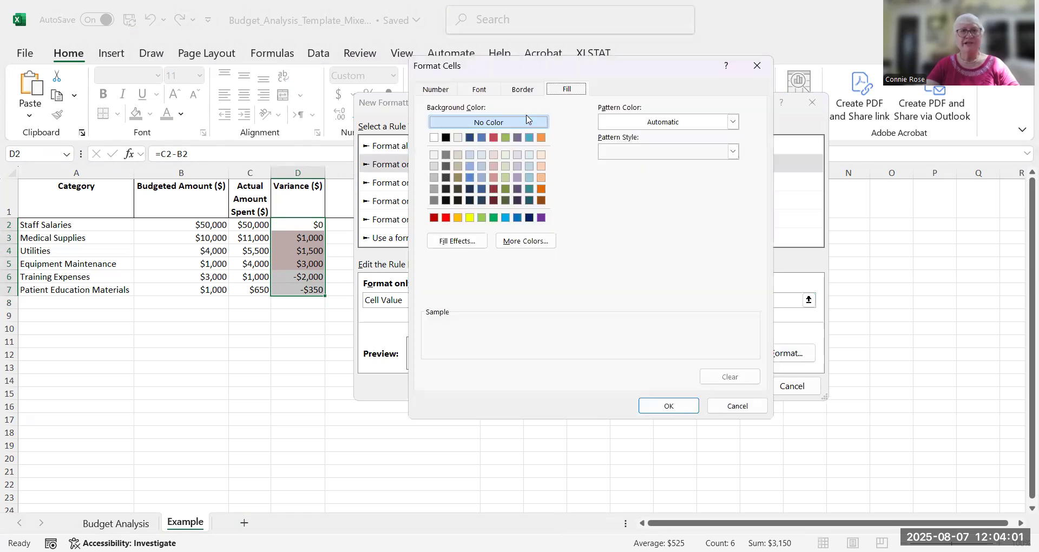
{"action": "left_click", "coordinate": [506, 156]}
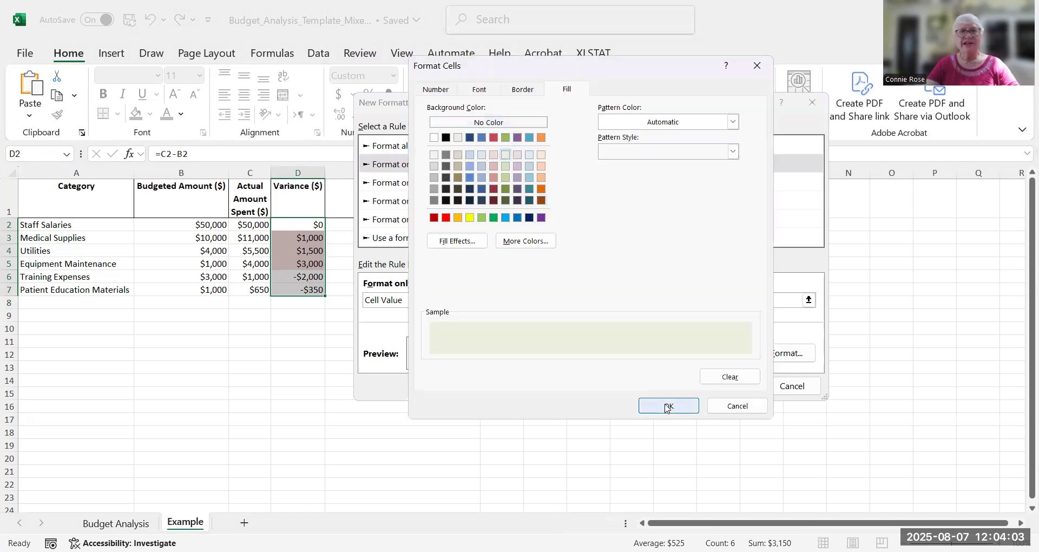
{"action": "key", "text": "Return"}
{"action": "left_click", "coordinate": [729, 384]}
{"action": "left_click", "coordinate": [475, 266]}
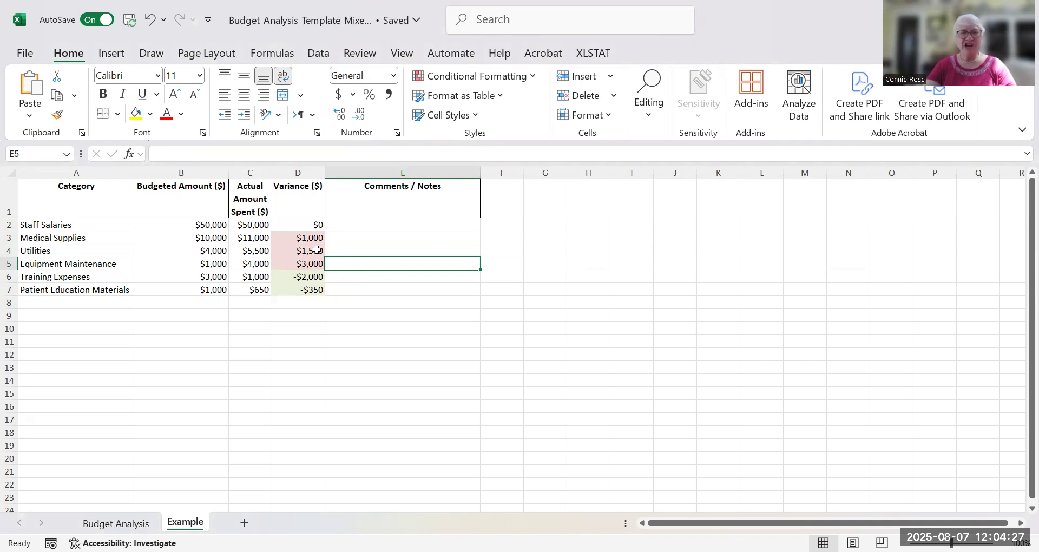
Enter a long placeholder comment of repeated letter n in the Comments / Notes cell for Medical Supplies
{"action": "left_click", "coordinate": [373, 239]}
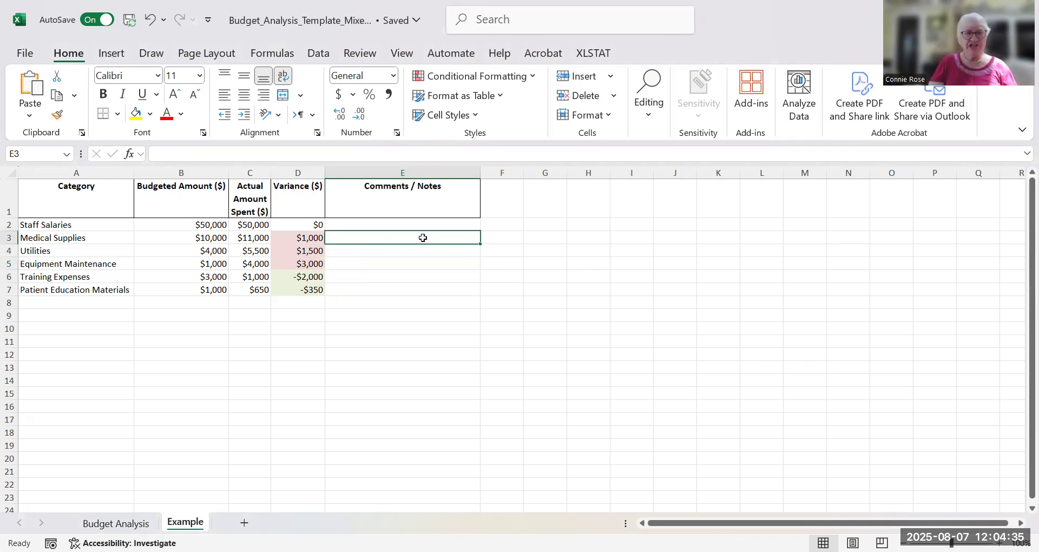
{"action": "type", "text": "nnnnnnnnnnnnnnnnnnnnnnnnnnnnnnnnn"}
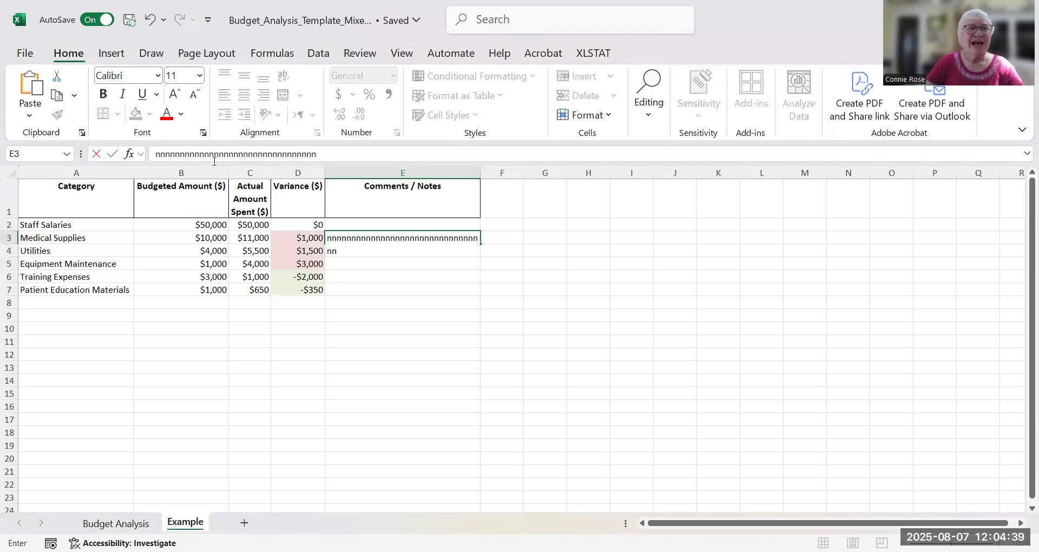
{"action": "type", "text": "nnnnnnnnnnnnnnnnnnnnnnnnn"}
{"action": "left_click", "coordinate": [408, 172]}
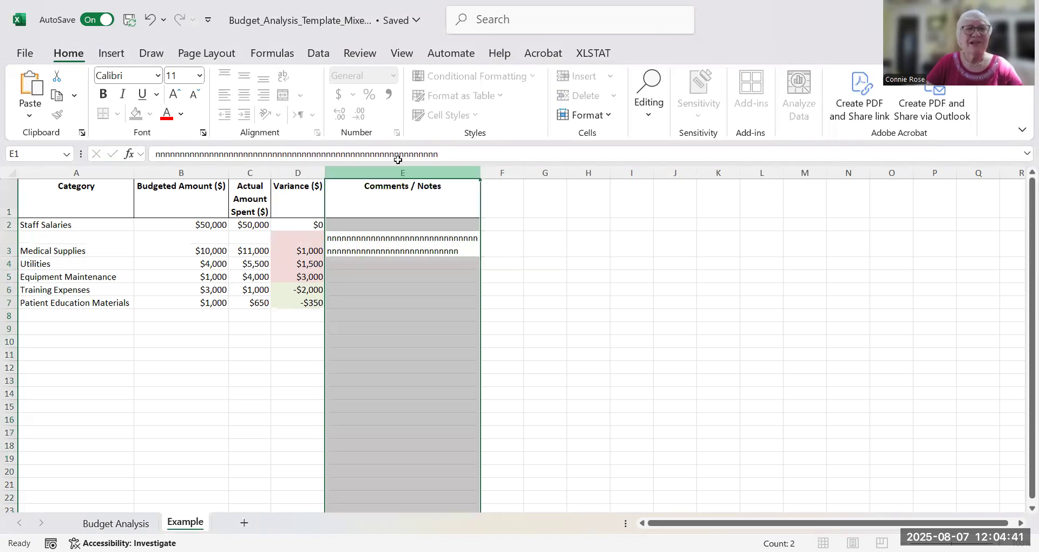
Turn off text wrapping in the Medical Supplies comment cell, and turn it on for the whole Comments / Notes column
{"action": "left_click", "coordinate": [385, 244]}
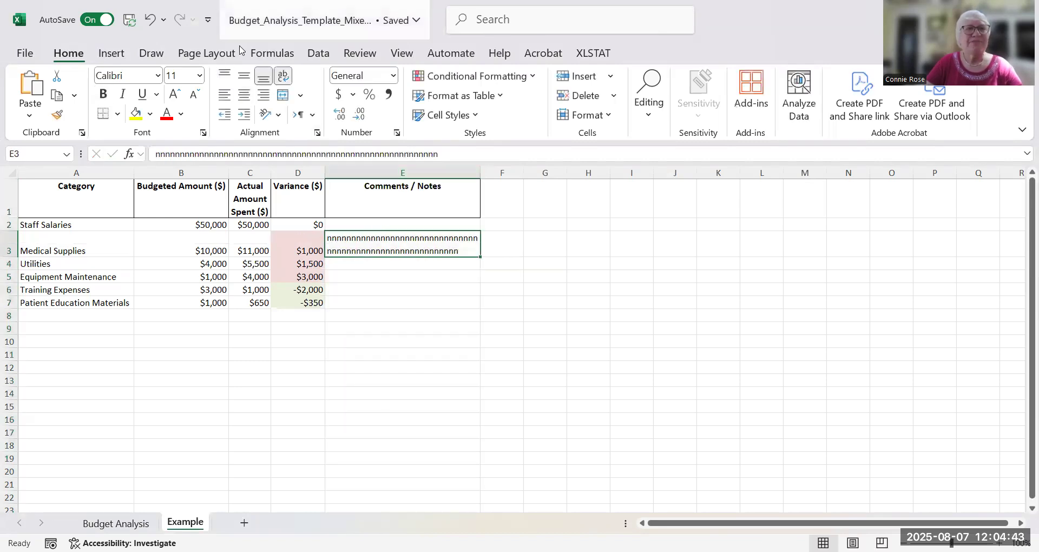
{"action": "left_click", "coordinate": [283, 76]}
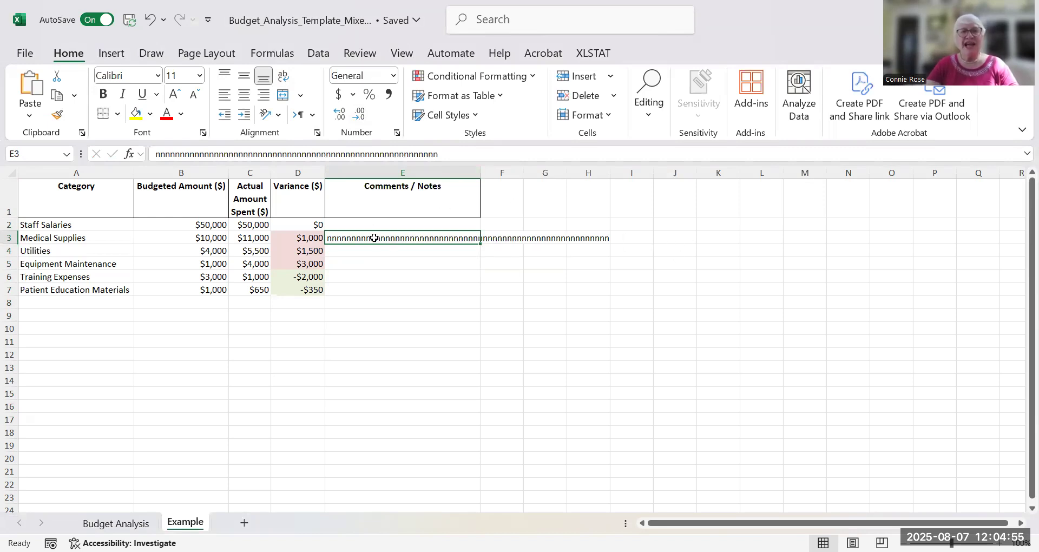
{"action": "left_click", "coordinate": [406, 170]}
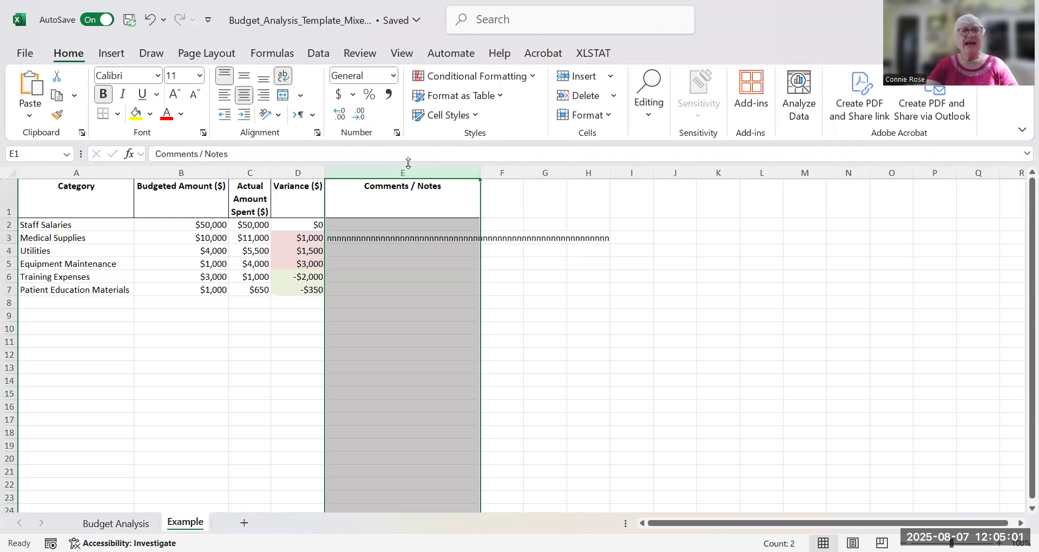
{"action": "left_click", "coordinate": [287, 80]}
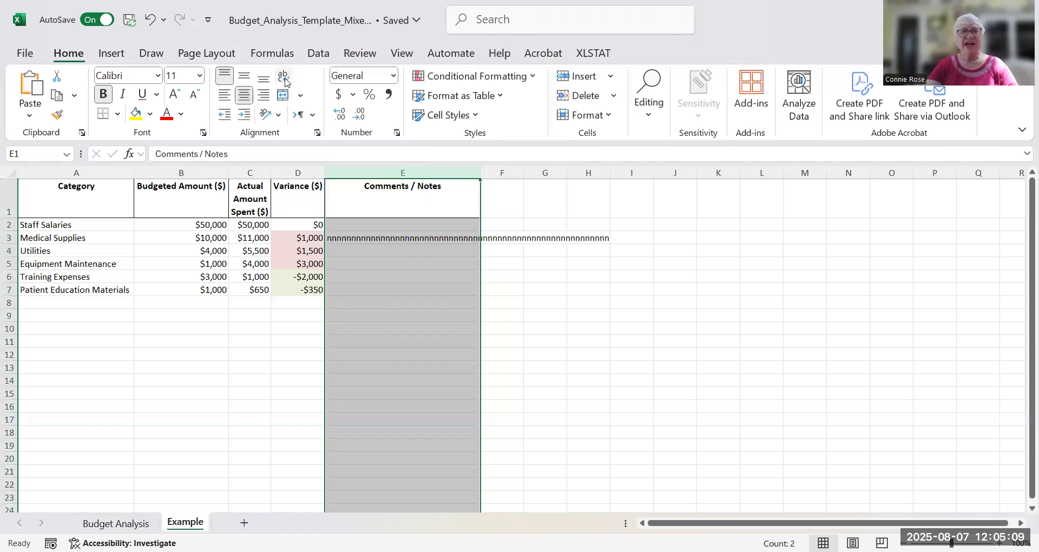
{"action": "left_click", "coordinate": [285, 77]}
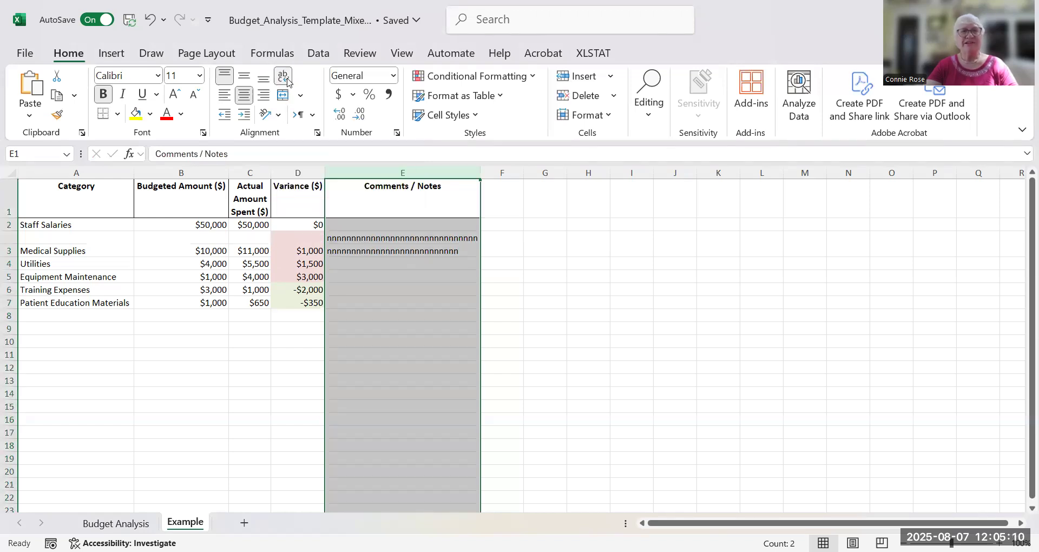
{"action": "left_click", "coordinate": [526, 251]}
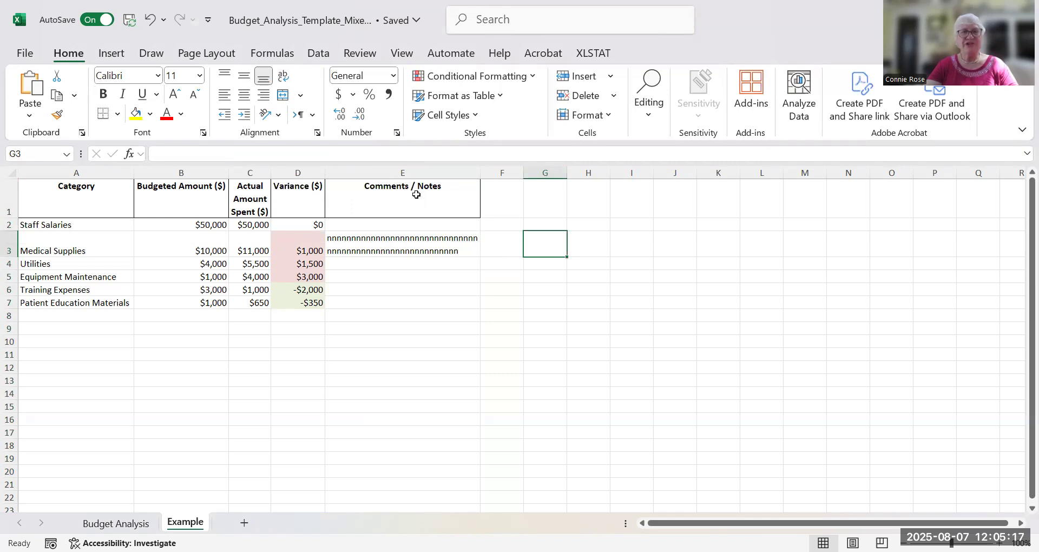
{"action": "left_click_drag", "start_coordinate": [399, 298], "coordinate": [397, 311]}
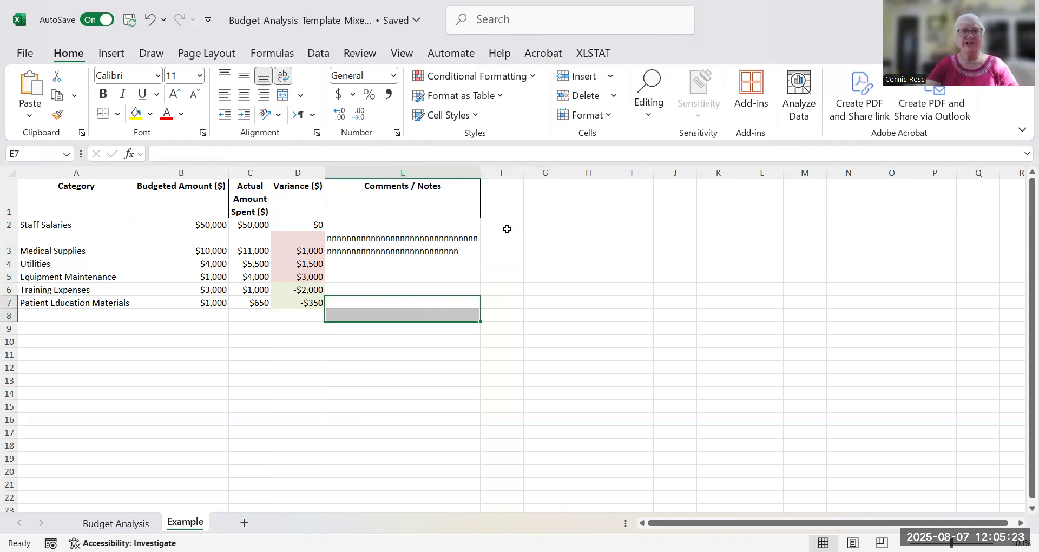
{"action": "left_click", "coordinate": [457, 196]}
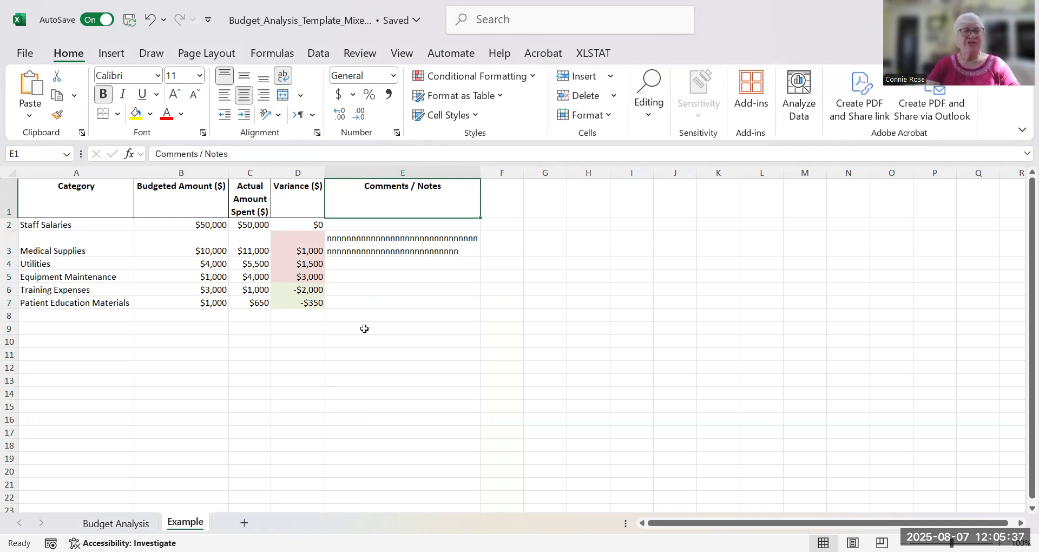
Insert a clustered column chart of the category, budgeted, actual and variance data in A1:D7 and move it slightly down, below the header row
{"action": "left_click_drag", "start_coordinate": [38, 191], "coordinate": [312, 302]}
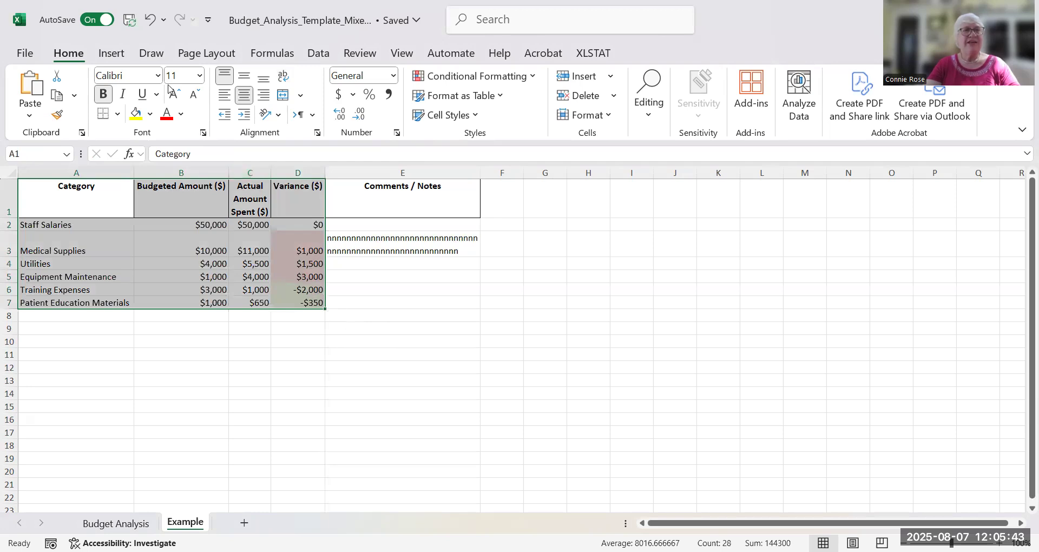
{"action": "left_click", "coordinate": [126, 54]}
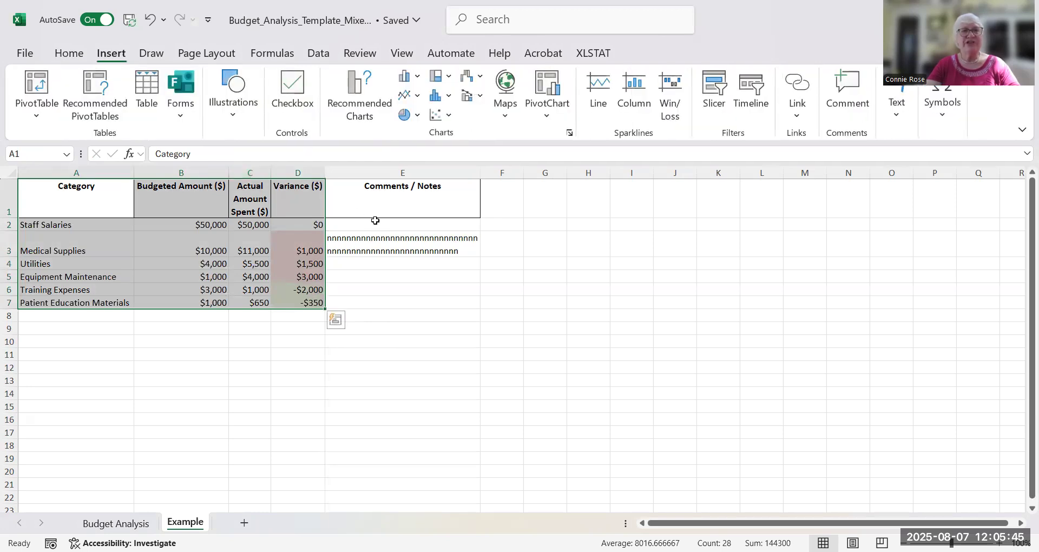
{"action": "left_click", "coordinate": [407, 82]}
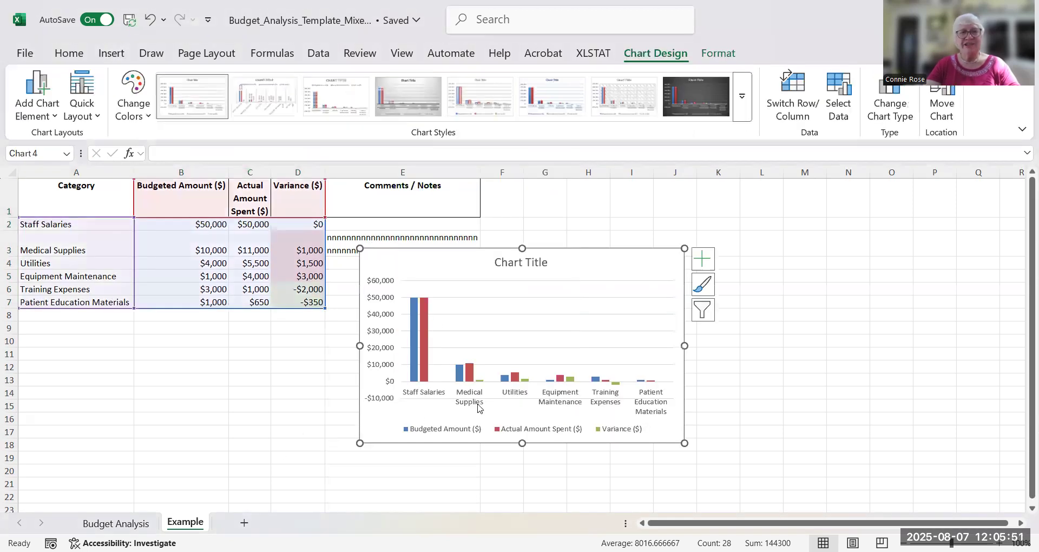
{"action": "mouse_move", "coordinate": [623, 255]}
{"action": "left_mouse_down"}
{"action": "mouse_move", "coordinate": [712, 332]}
{"action": "mouse_move", "coordinate": [483, 287]}
{"action": "mouse_move", "coordinate": [636, 278]}
{"action": "left_mouse_up"}
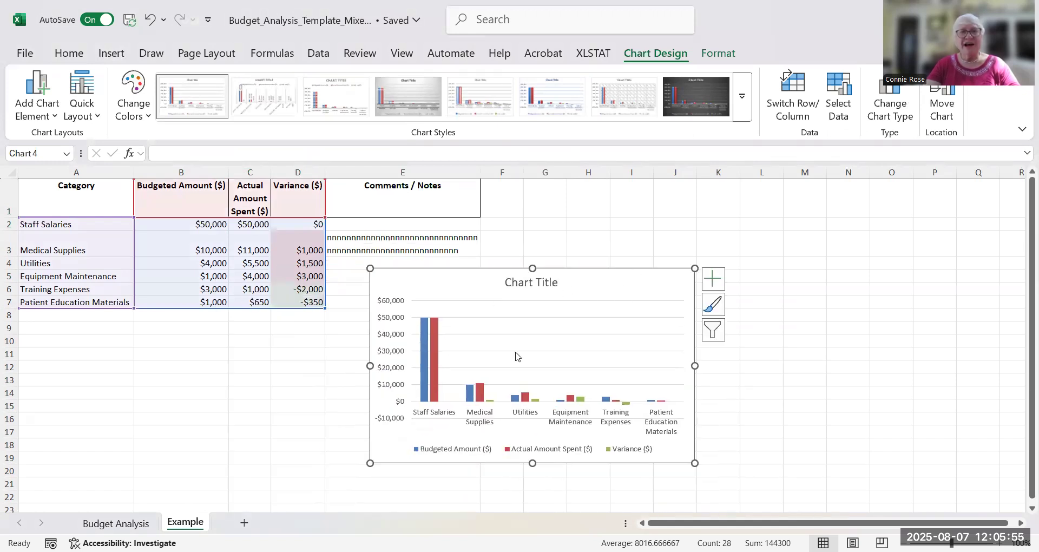
Replace the placeholder title of the chart that includes the variances with "Budget"
{"action": "left_click", "coordinate": [520, 281]}
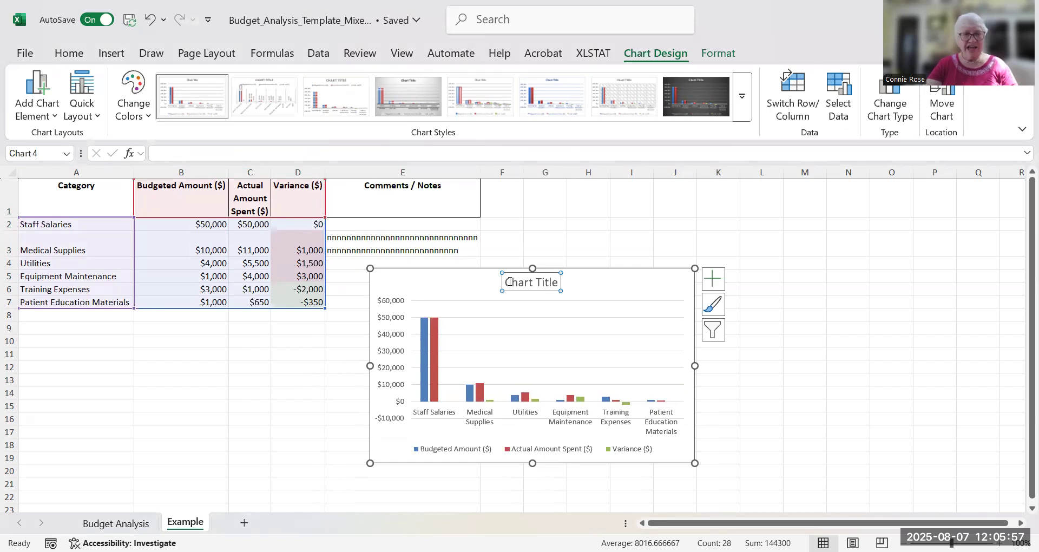
{"action": "left_click_drag", "start_coordinate": [504, 282], "coordinate": [571, 283]}
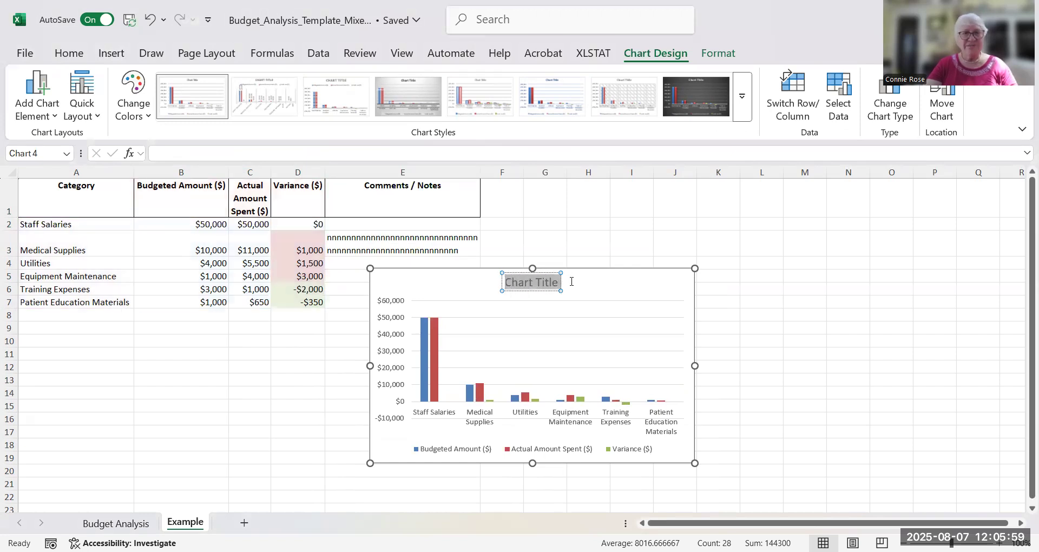
{"action": "type", "text": "Bu"}
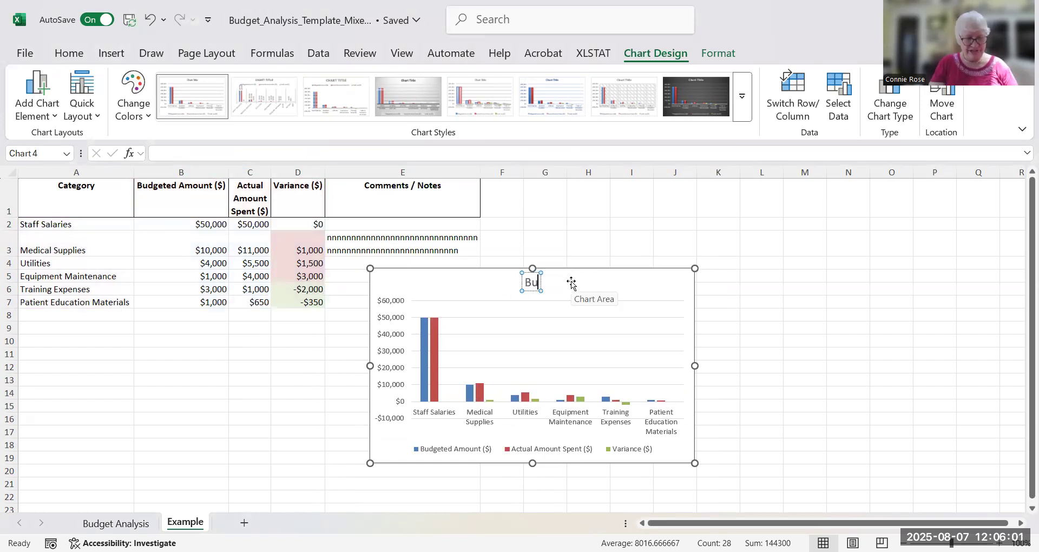
{"action": "type", "text": "dget"}
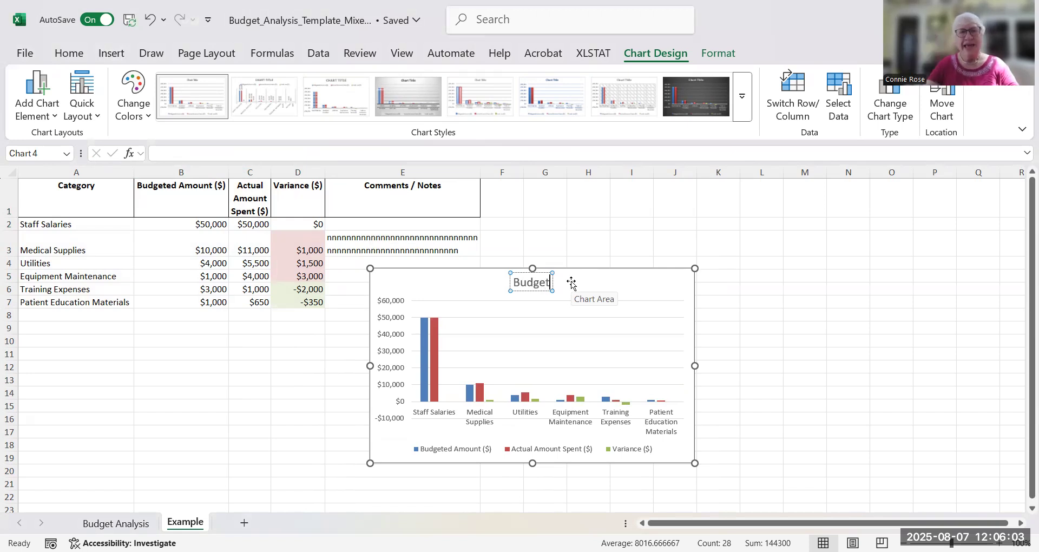
{"action": "left_click", "coordinate": [287, 431]}
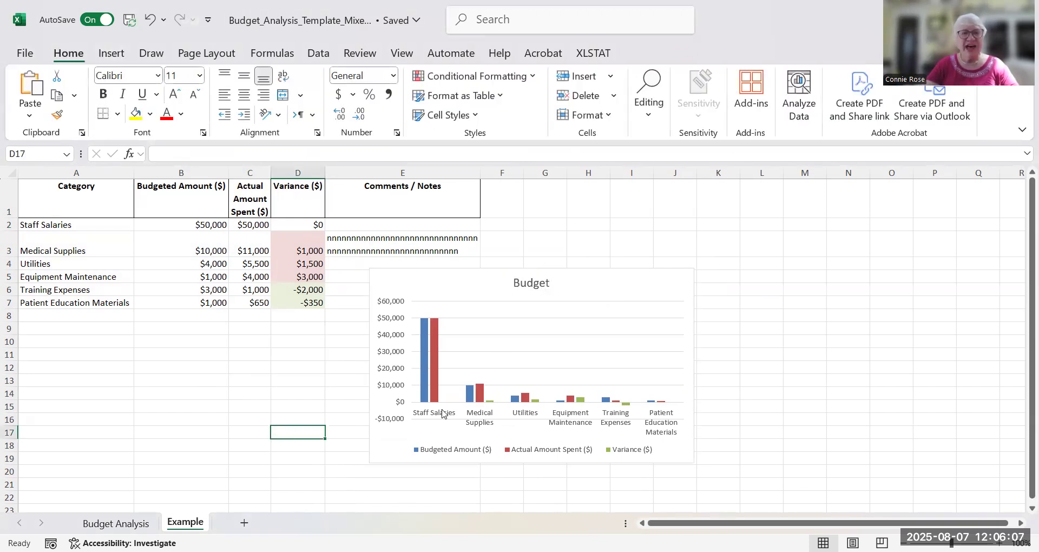
Insert a 2-D clustered column chart of A1:C7, leaving out the variances, and place it to the right of the Budget chart
{"action": "mouse_move", "coordinate": [424, 372]}
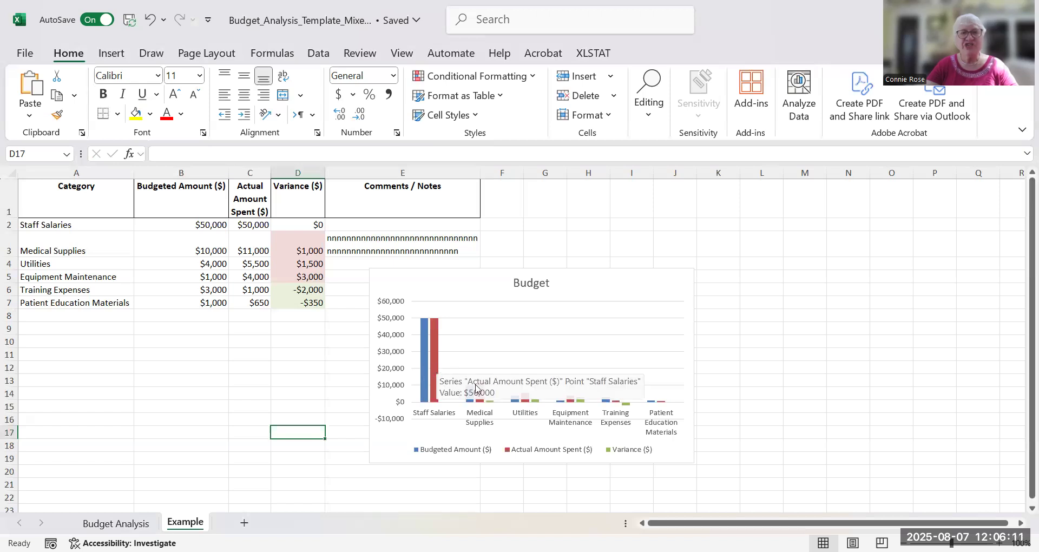
{"action": "mouse_move", "coordinate": [480, 394]}
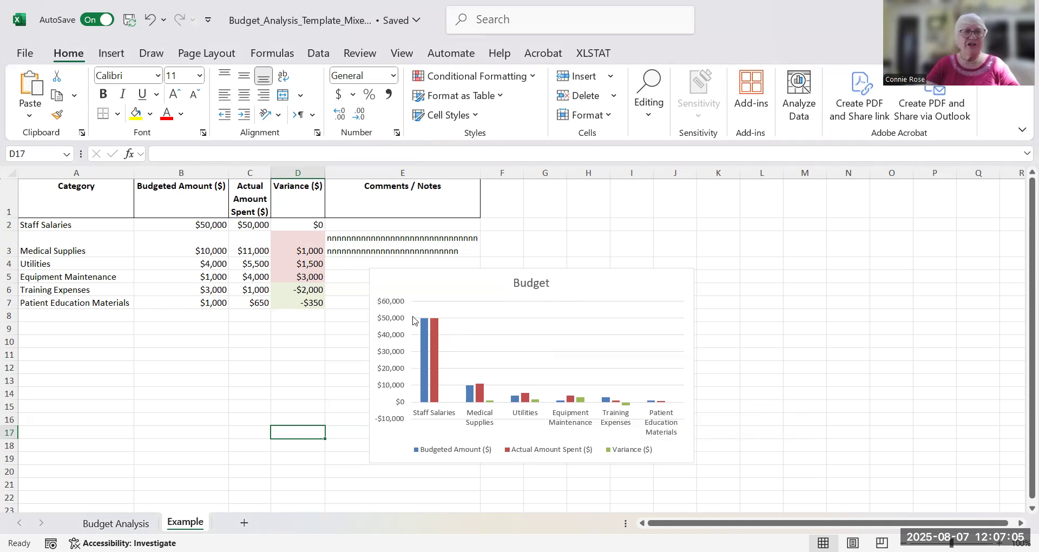
{"action": "left_click_drag", "start_coordinate": [34, 201], "coordinate": [248, 302]}
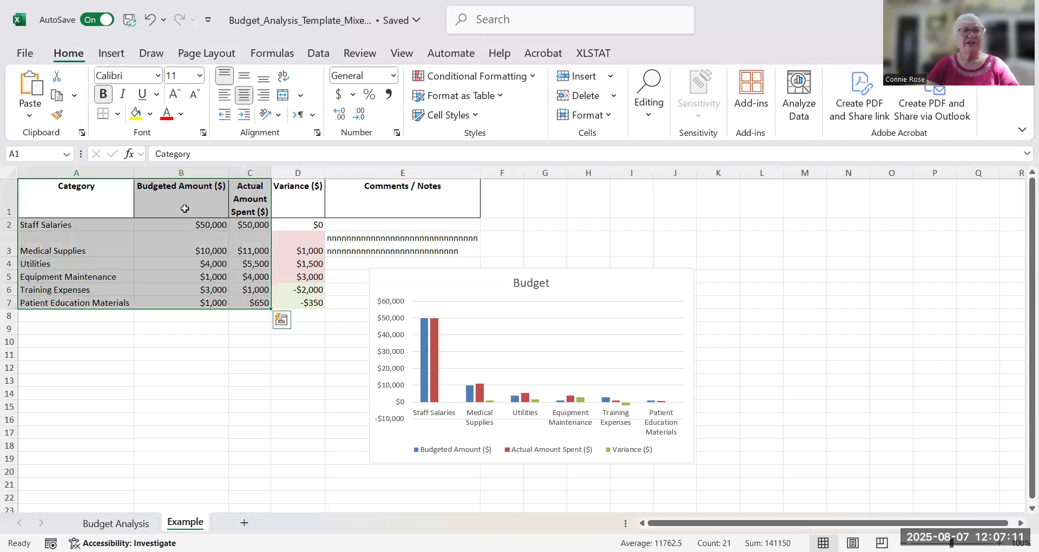
{"action": "left_click", "coordinate": [112, 53]}
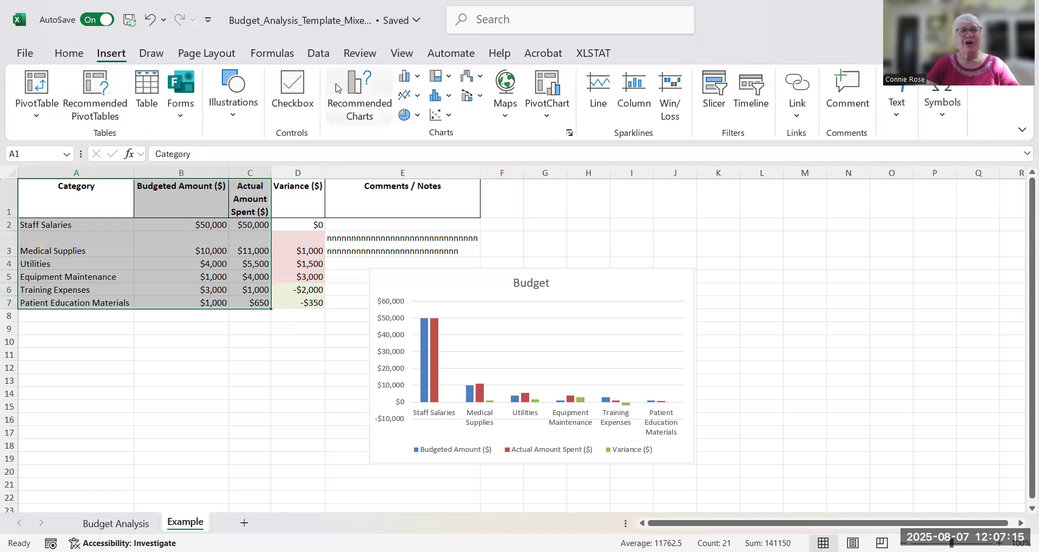
{"action": "left_click", "coordinate": [406, 79]}
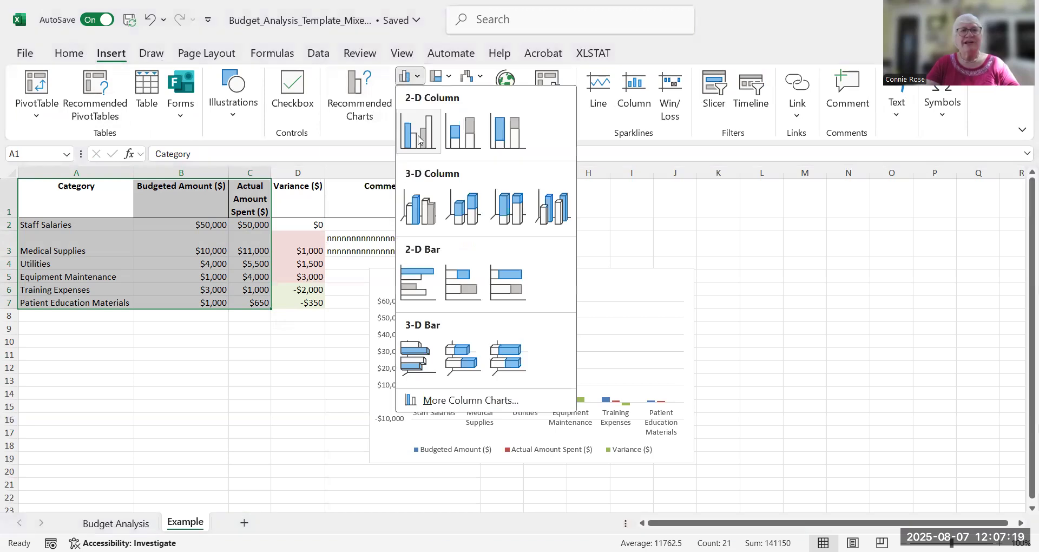
{"action": "left_click", "coordinate": [418, 131]}
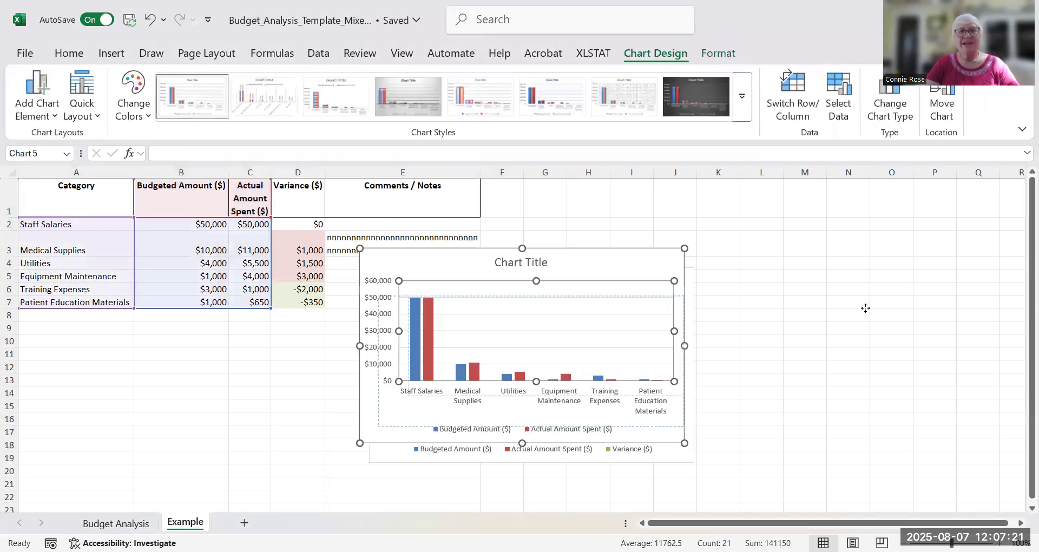
{"action": "left_click_drag", "start_coordinate": [612, 267], "coordinate": [960, 283]}
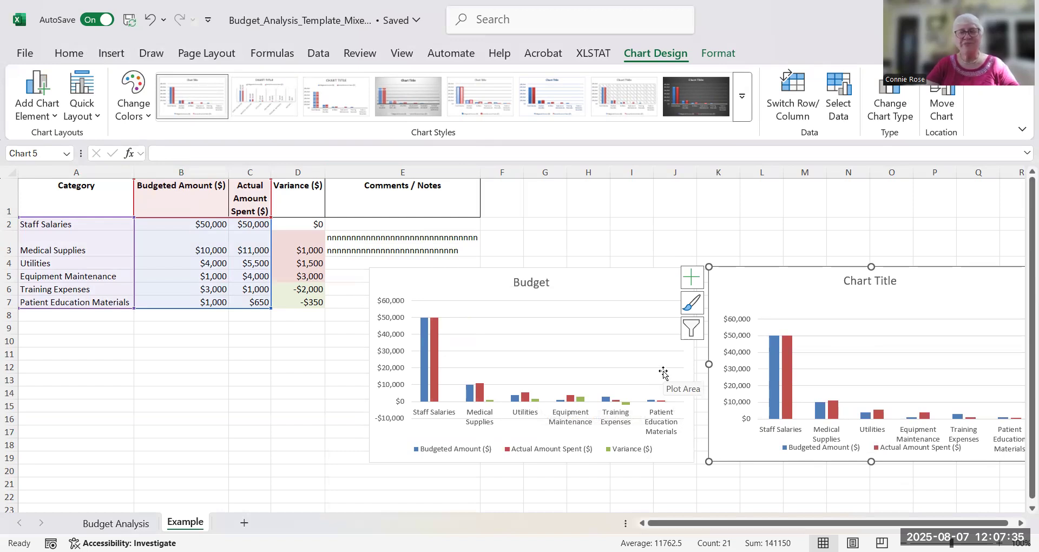
Change the title of the budgeted-versus-actual chart without variances to "Budget"
{"action": "left_click", "coordinate": [891, 282]}
{"action": "left_click_drag", "start_coordinate": [847, 281], "coordinate": [906, 284]}
{"action": "type", "text": "Budget"}
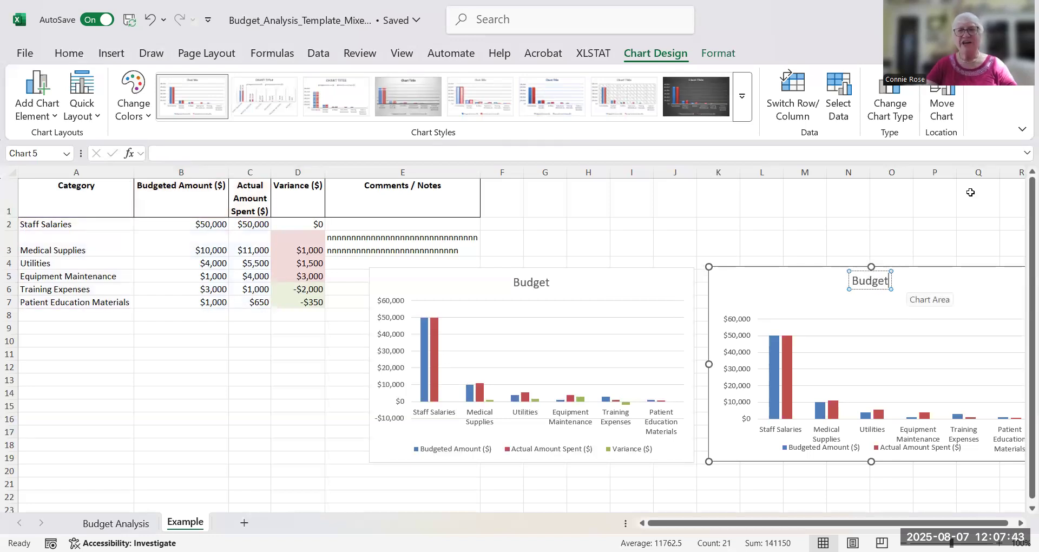
{"action": "left_click", "coordinate": [935, 223]}
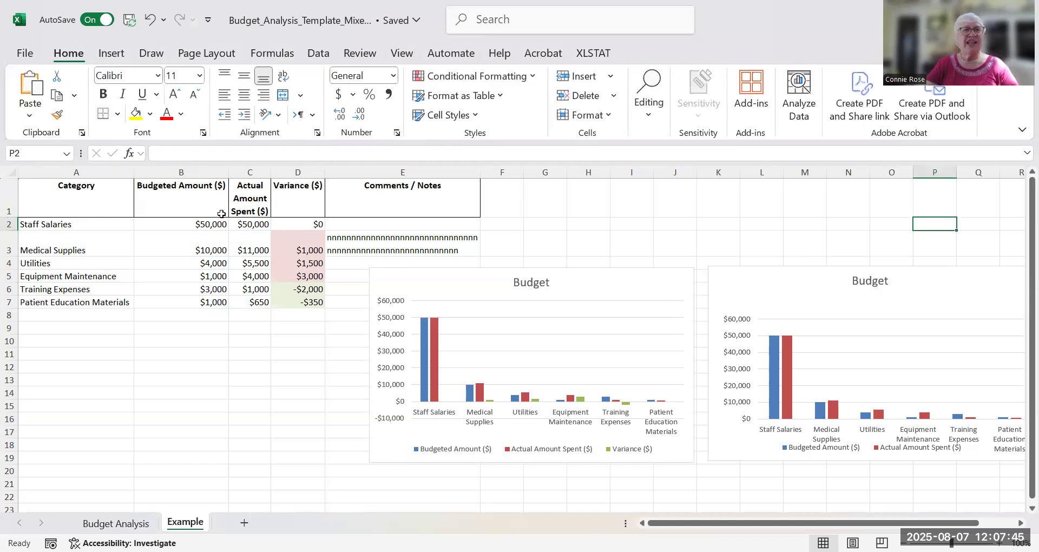
{"action": "left_click_drag", "start_coordinate": [252, 253], "coordinate": [252, 264]}
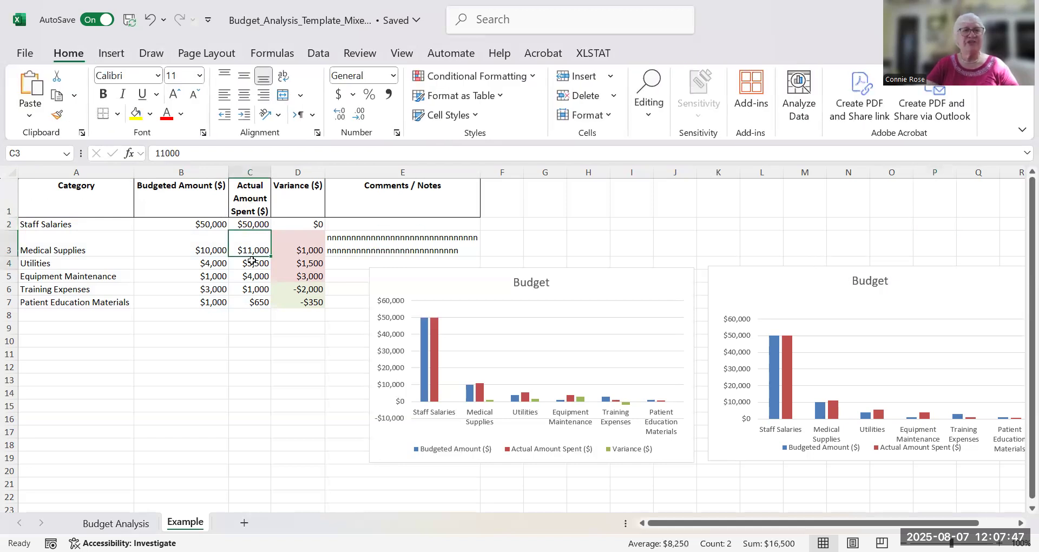
{"action": "left_click", "coordinate": [188, 398]}
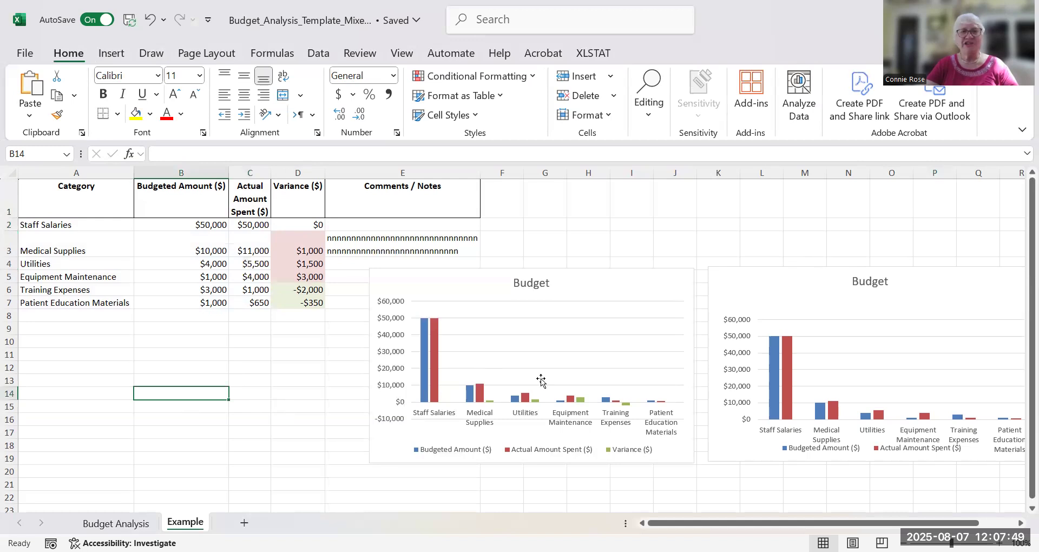